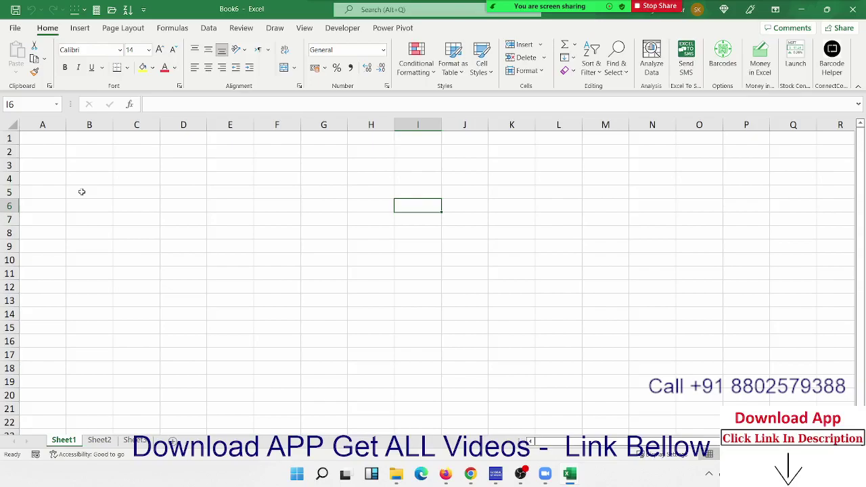
Enter the header Name in A1 and Puja in A2, then fill the names down to row 38
left_click(50, 138)
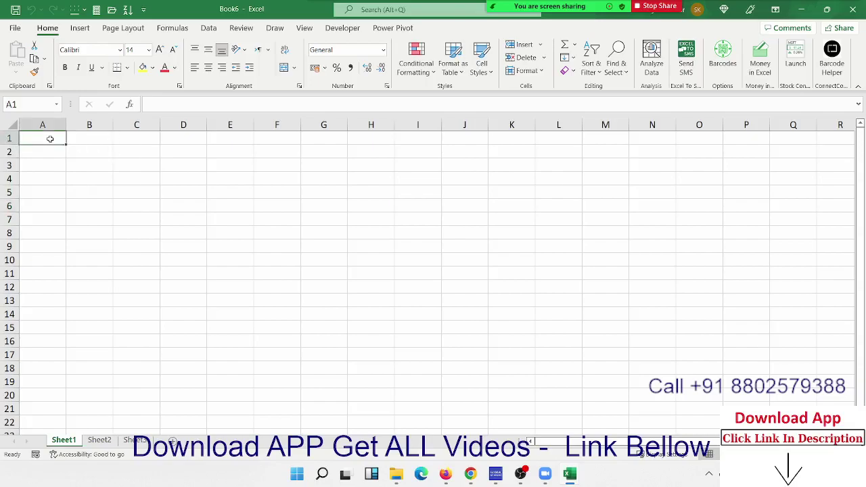
type("N")
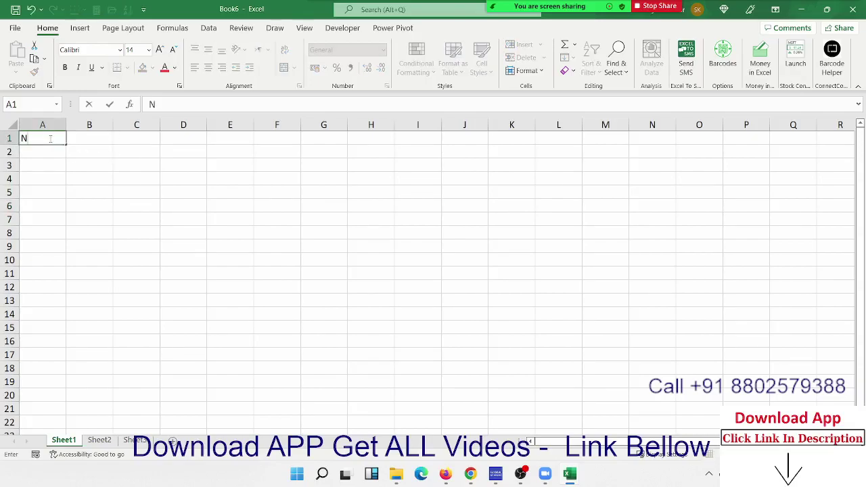
type("ame")
key("Return")
type("Puja")
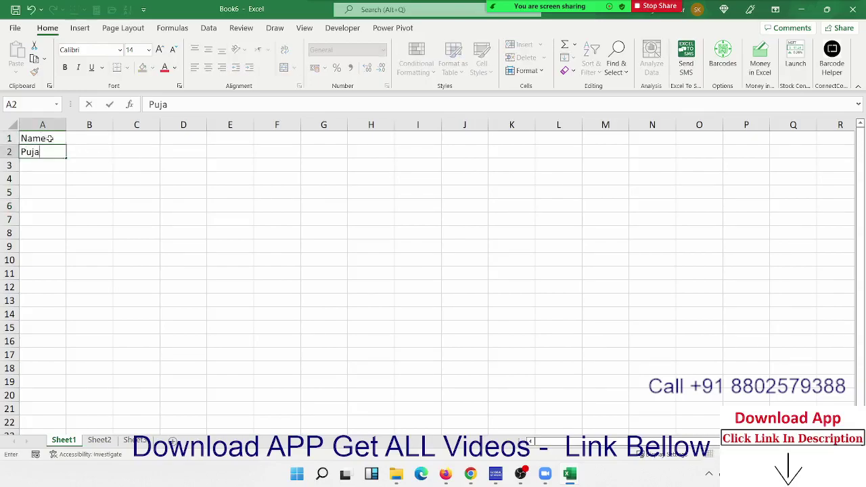
left_click(35, 174)
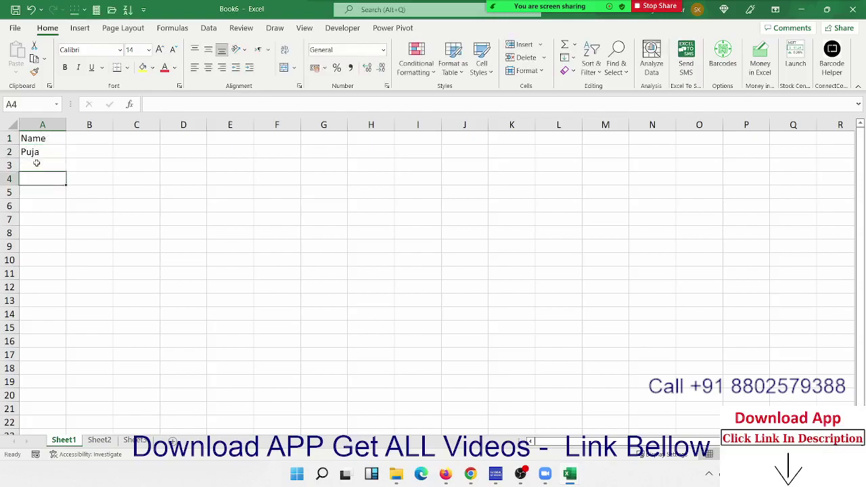
left_click(42, 155)
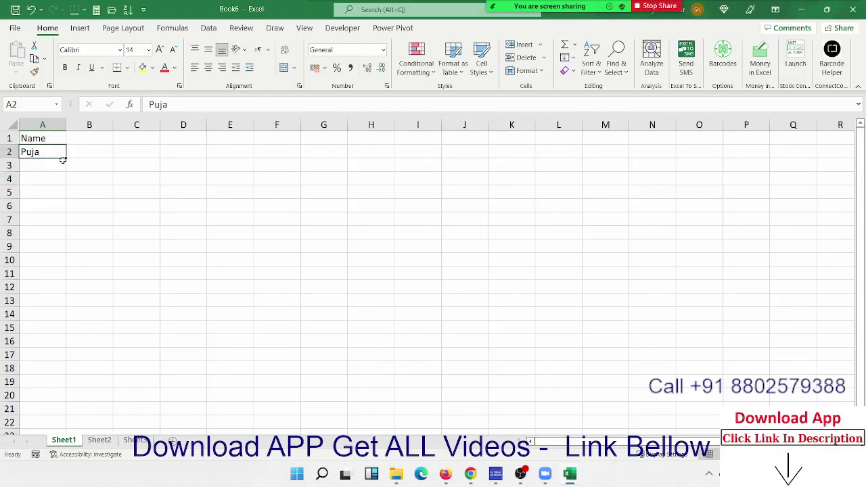
left_click_drag(64, 160, 71, 473)
Sort the column A names alphabetically A to Z from Sort & Filter
scroll(267, 209, "down", 1)
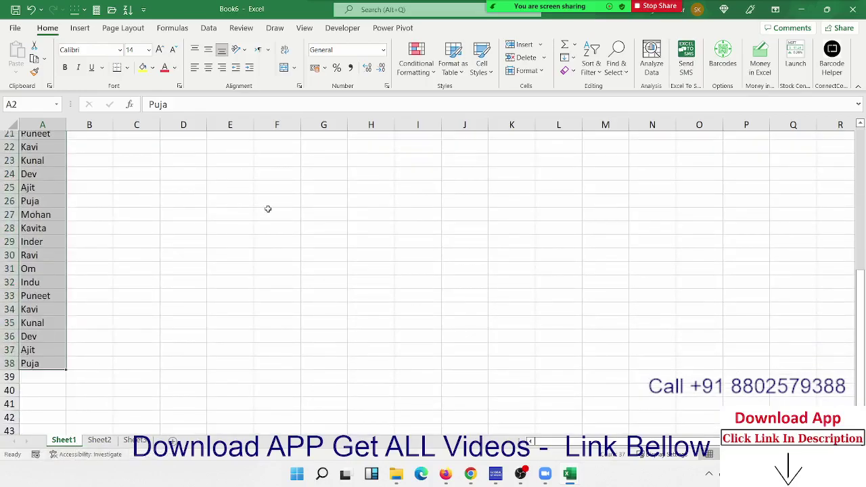
scroll(353, 199, "up", 7)
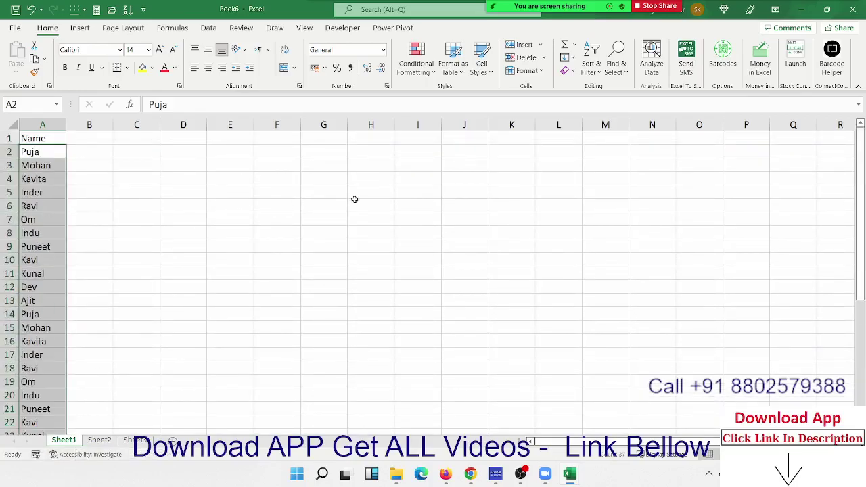
left_click(597, 67)
left_click(607, 91)
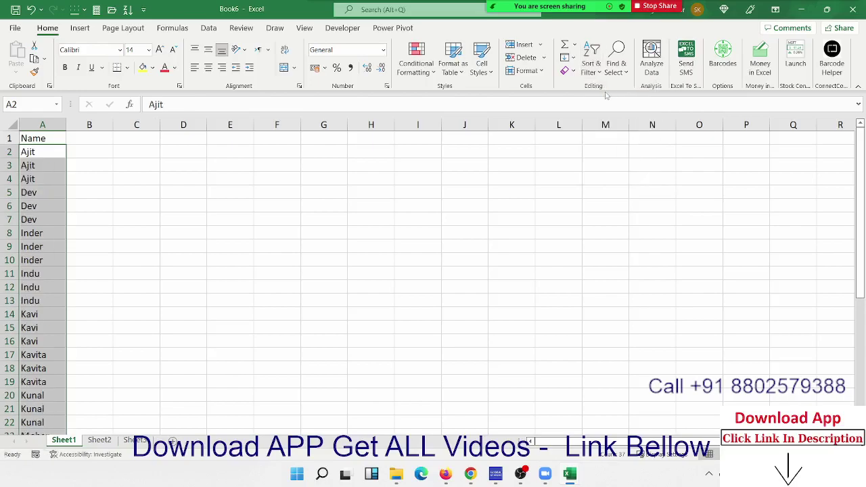
left_click(104, 208)
left_click(39, 151)
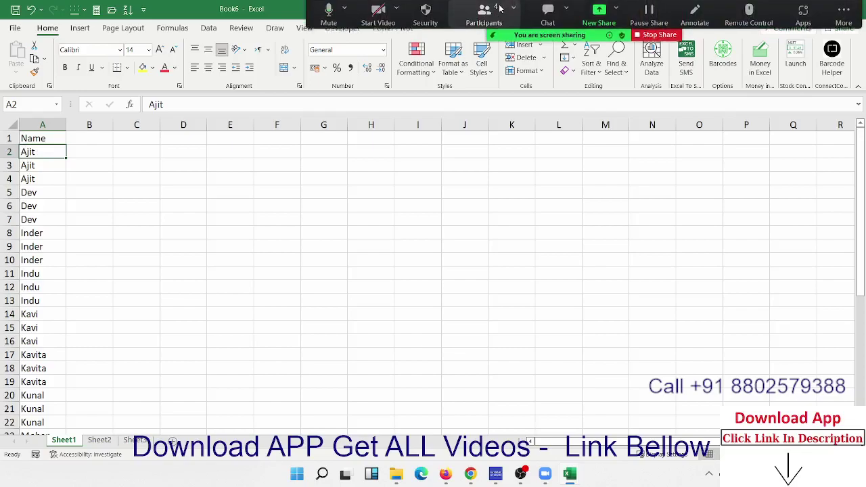
Change a participant's options in the meeting participants list, then close the list
left_click(483, 15)
left_click(512, 182)
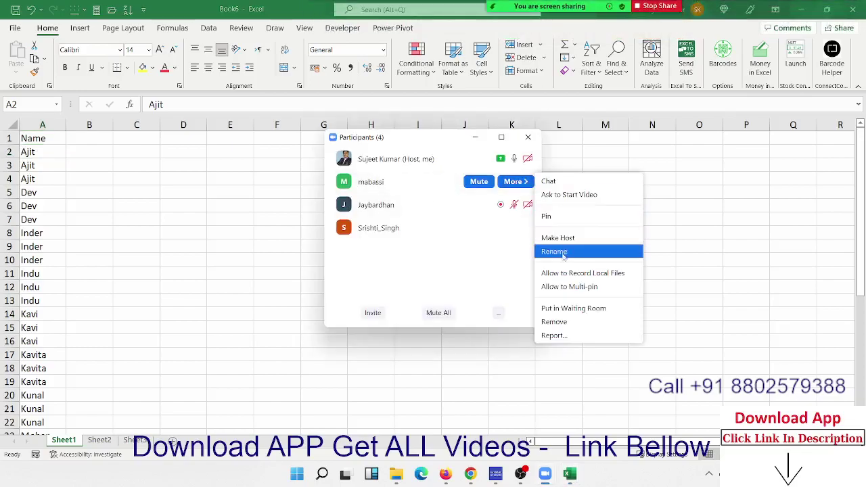
left_click(566, 283)
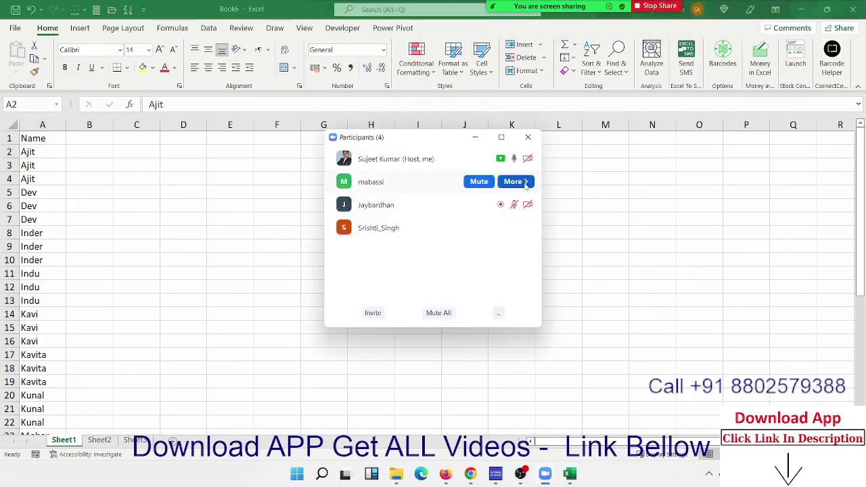
left_click(516, 182)
left_click(528, 138)
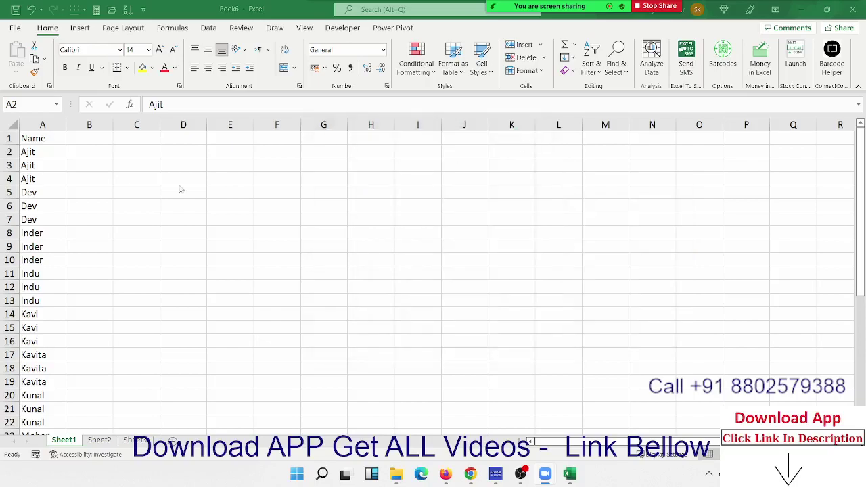
left_click(105, 155)
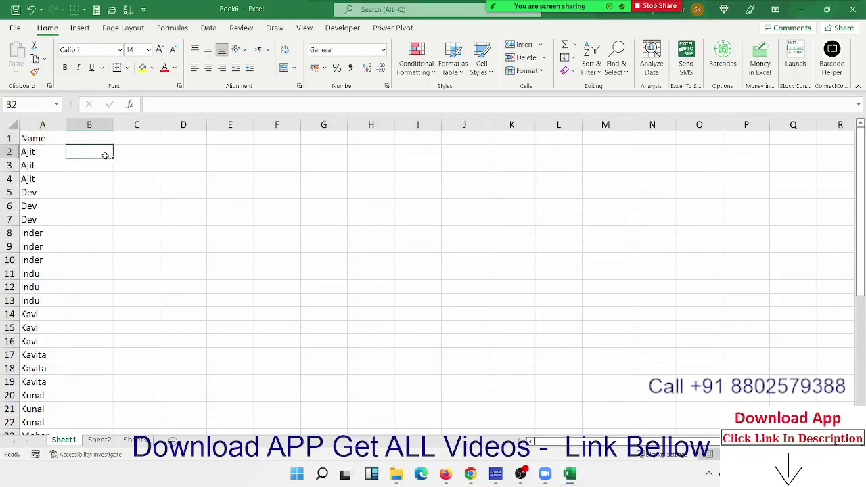
type("U")
key("Return")
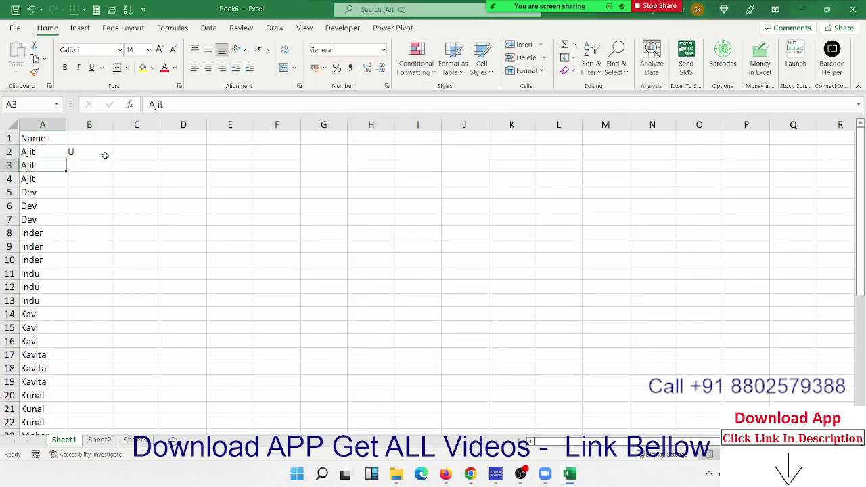
key("Right")
type("DF")
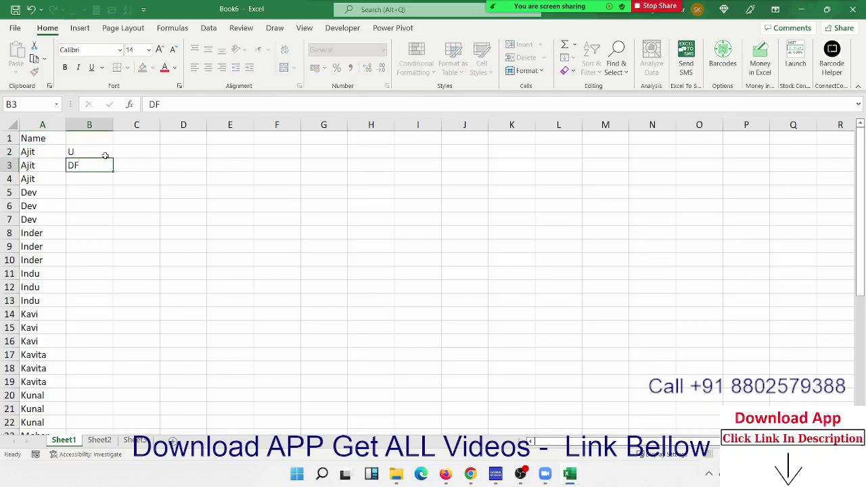
key("Return")
key("Up")
type("D")
key("Return")
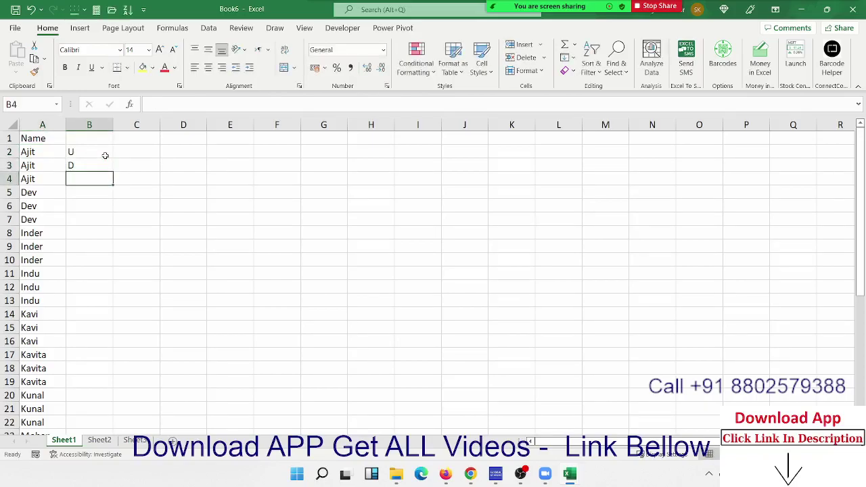
type("D")
key("Up")
key("shift+Down")
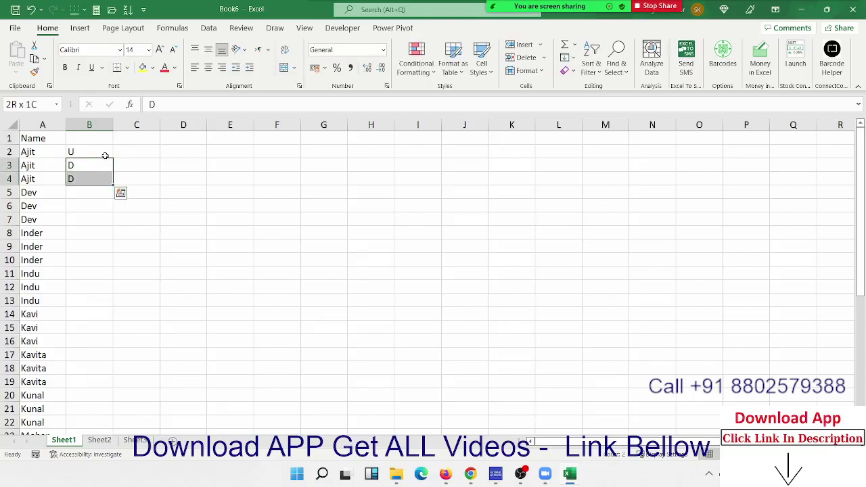
key("Delete")
key("Left")
key("Up")
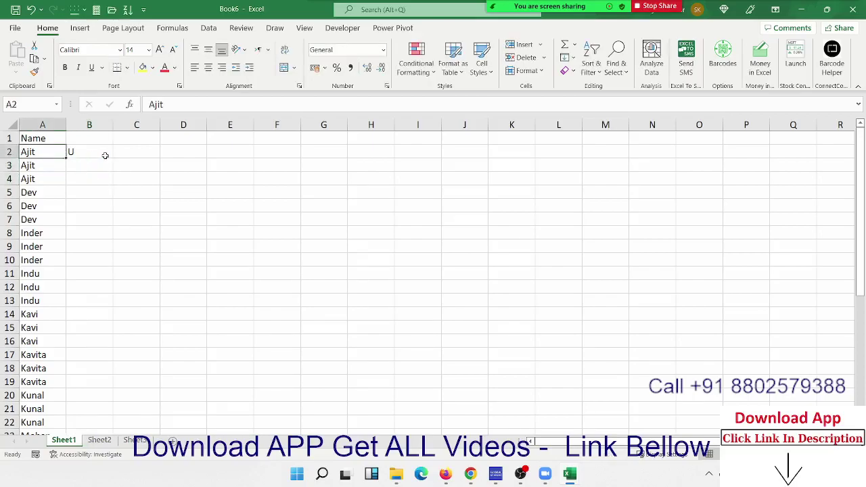
key("ctrl+shift+Down")
key("ctrl+Home")
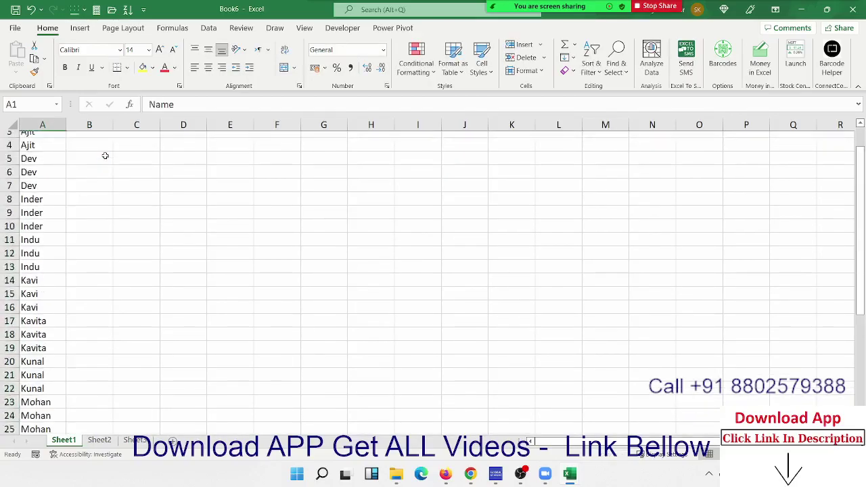
key("Right")
key("Down")
type("U")
key("Escape")
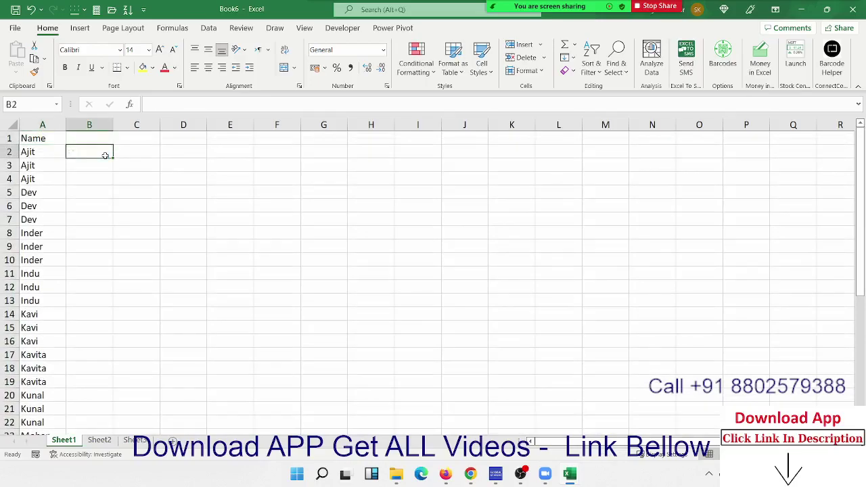
key("Left")
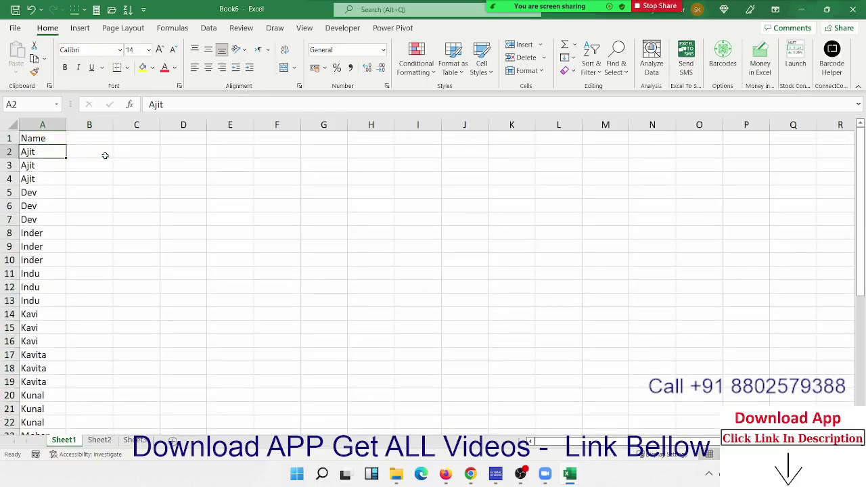
left_click(105, 155)
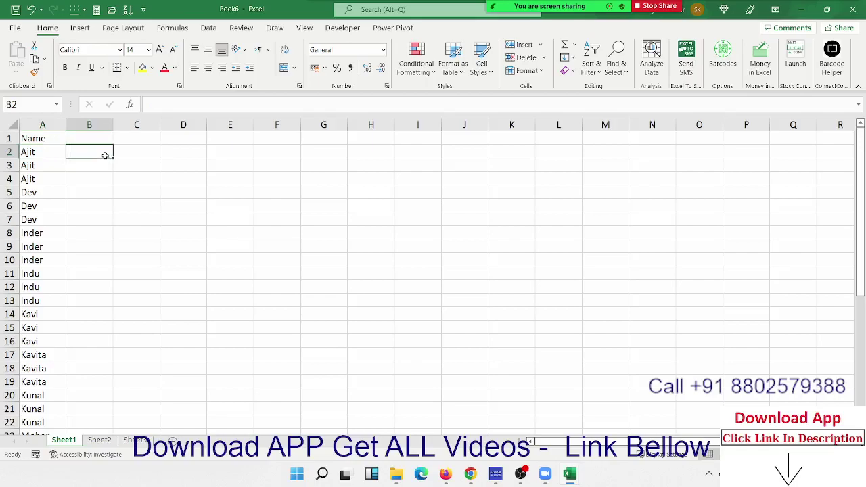
Enter =IF(A2=A1,"D","U") in B2 and fill it down the whole list in column B
type("=i")
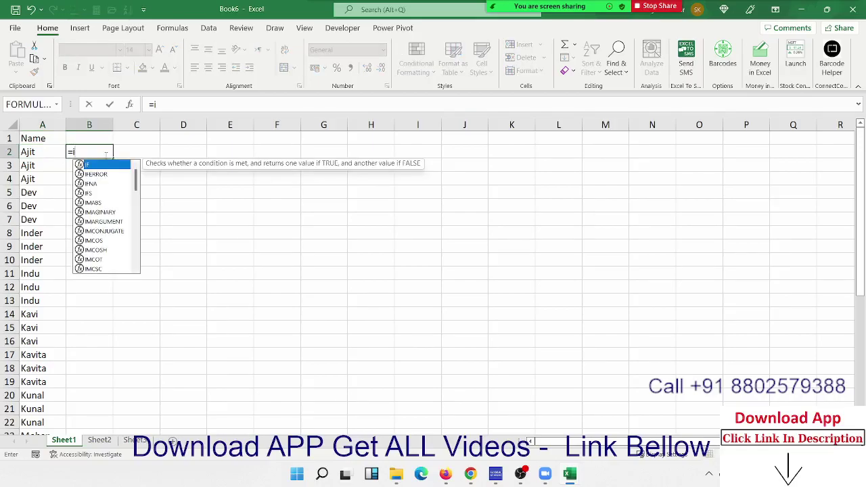
type("f")
key("Tab")
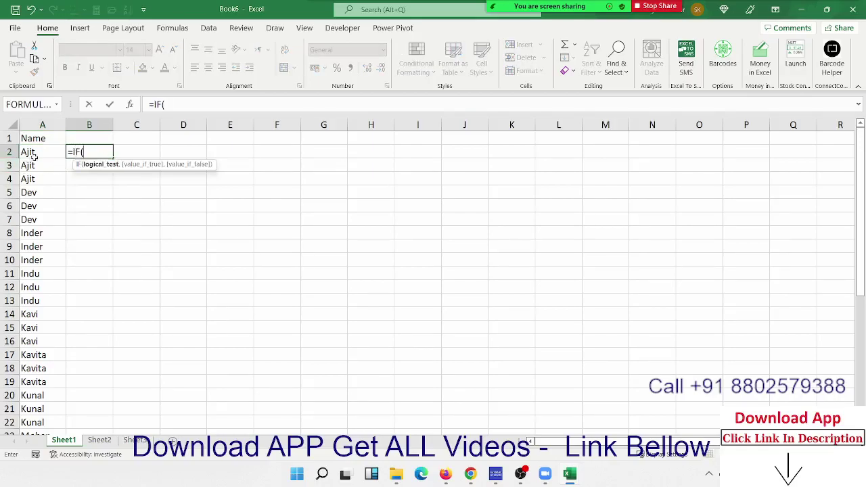
left_click(38, 153)
type("=")
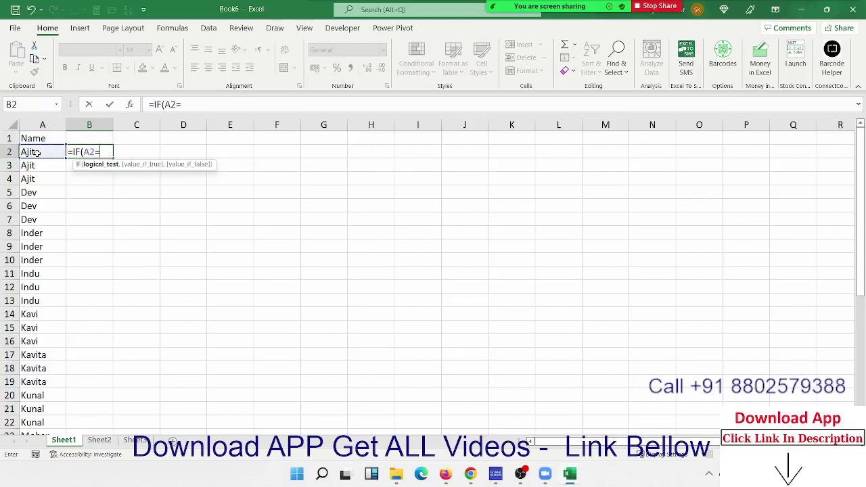
left_click(27, 138)
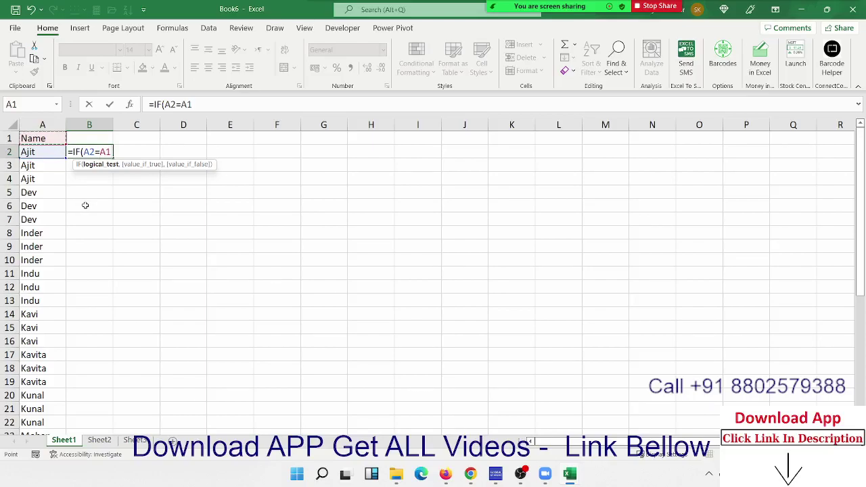
type(",\"")
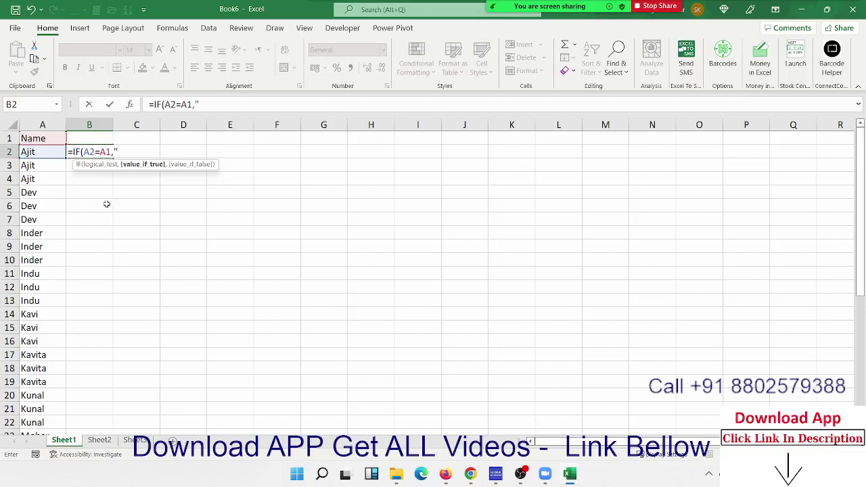
type("D\",\"")
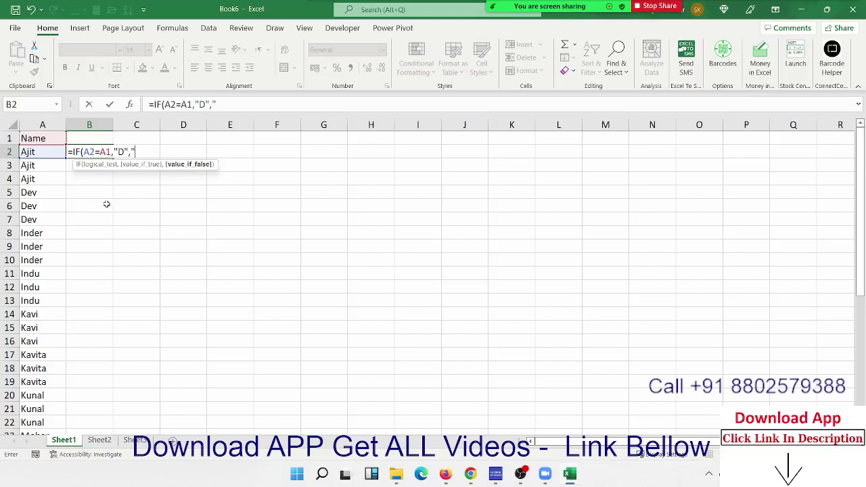
type("U")
key("Return")
key("Up")
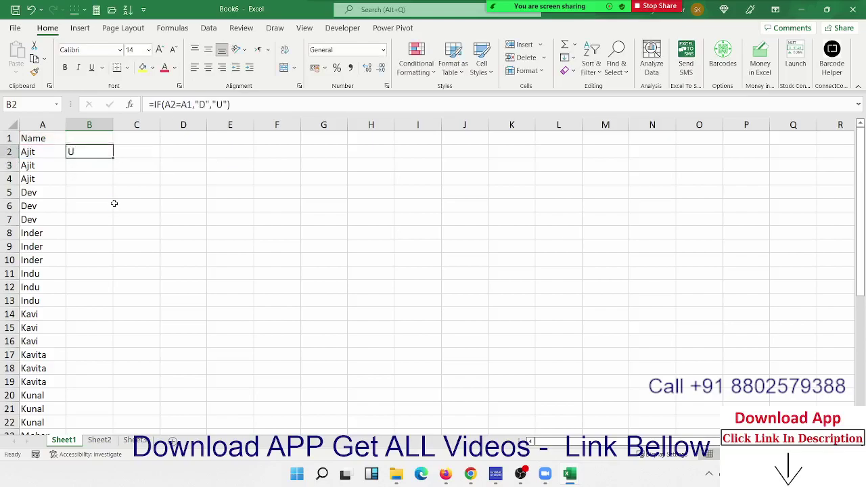
double_click(114, 158)
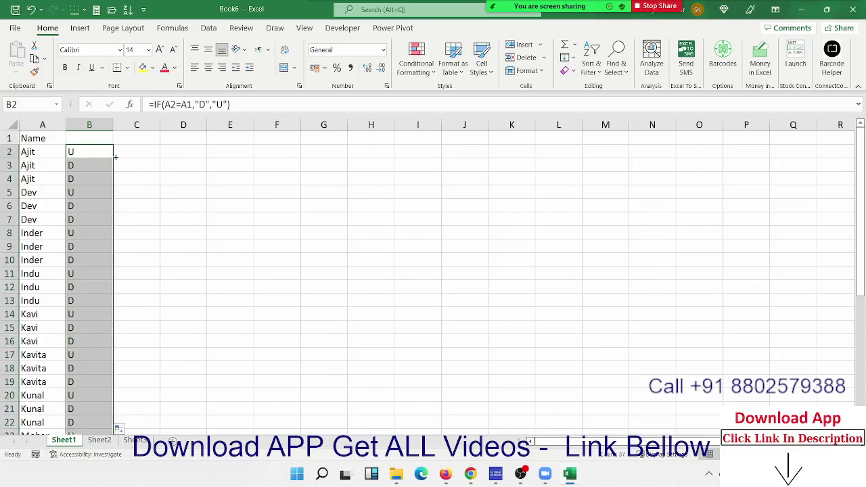
left_click(73, 161)
left_click(72, 153)
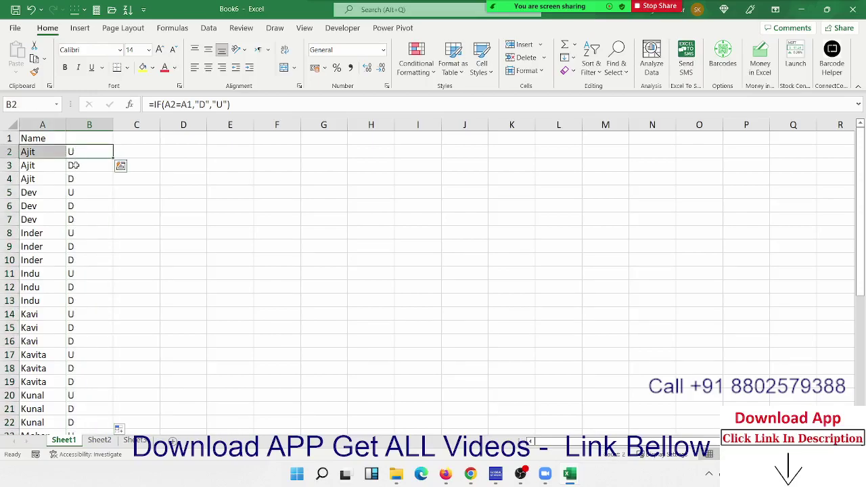
double_click(88, 165)
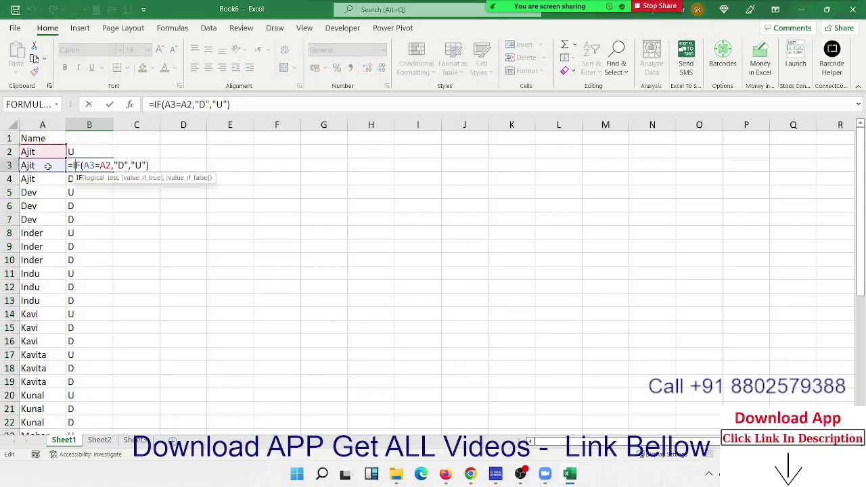
key("Return")
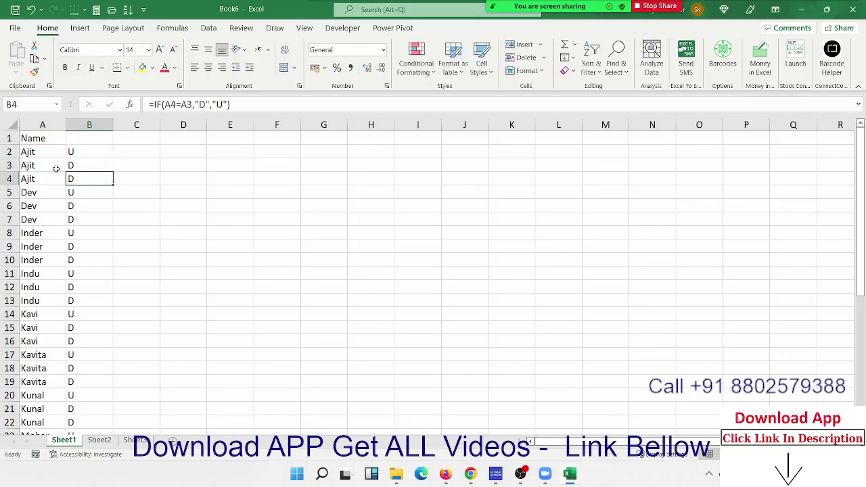
double_click(78, 178)
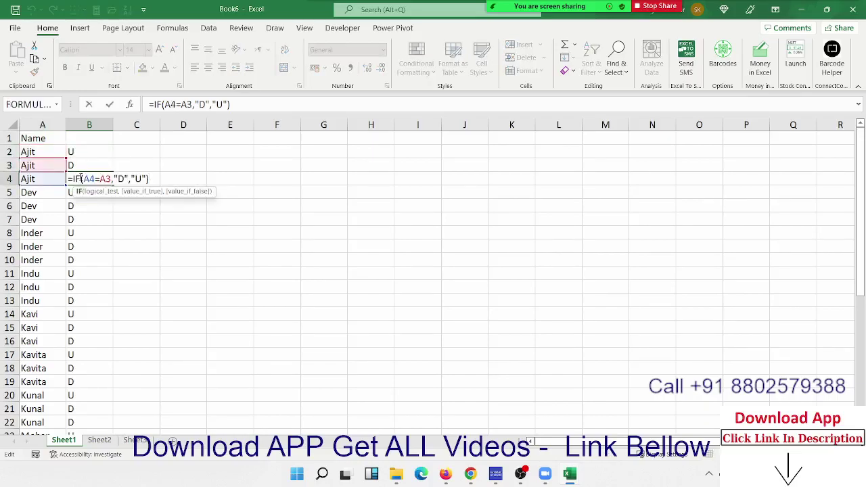
key("Return")
double_click(81, 192)
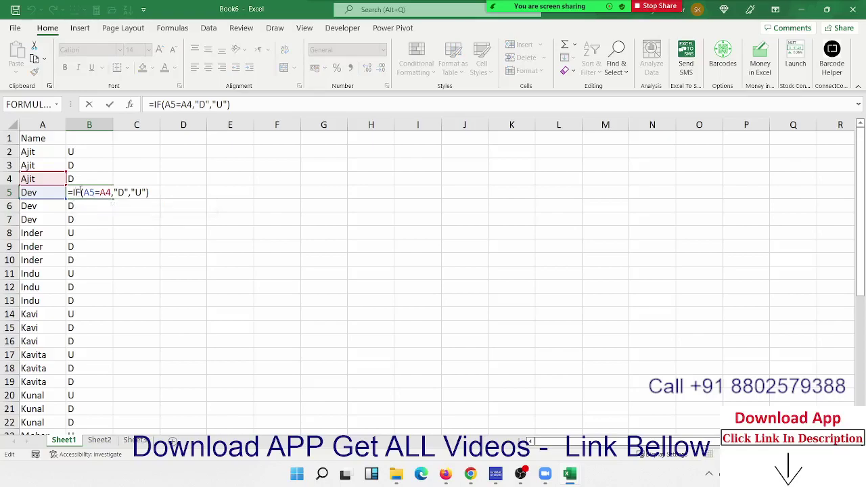
key("Return")
double_click(75, 233)
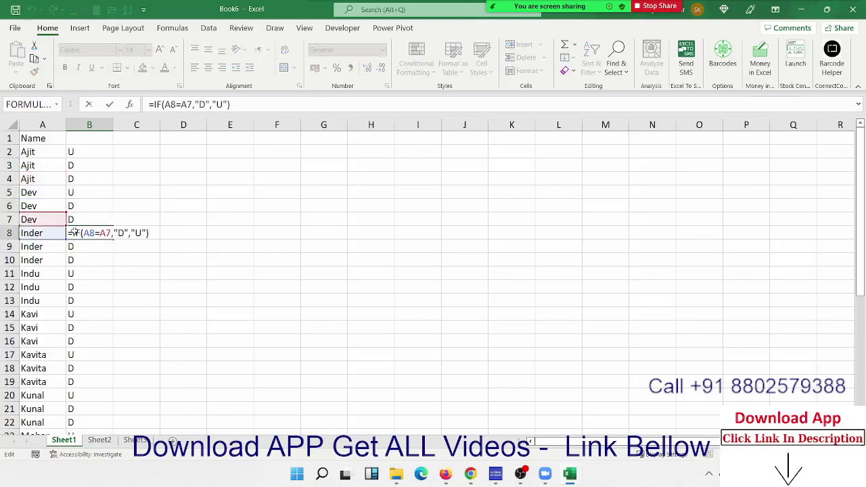
key("Return")
double_click(71, 314)
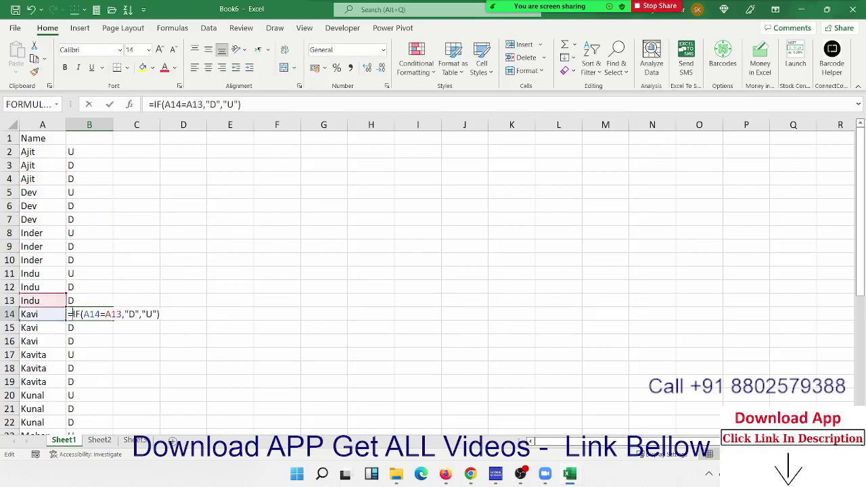
key("Return")
left_click(74, 155)
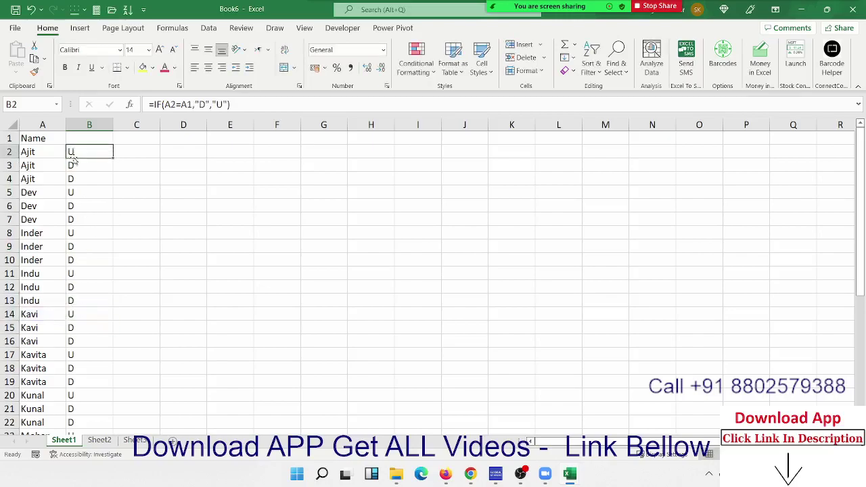
key("ctrl+Down")
key("Down")
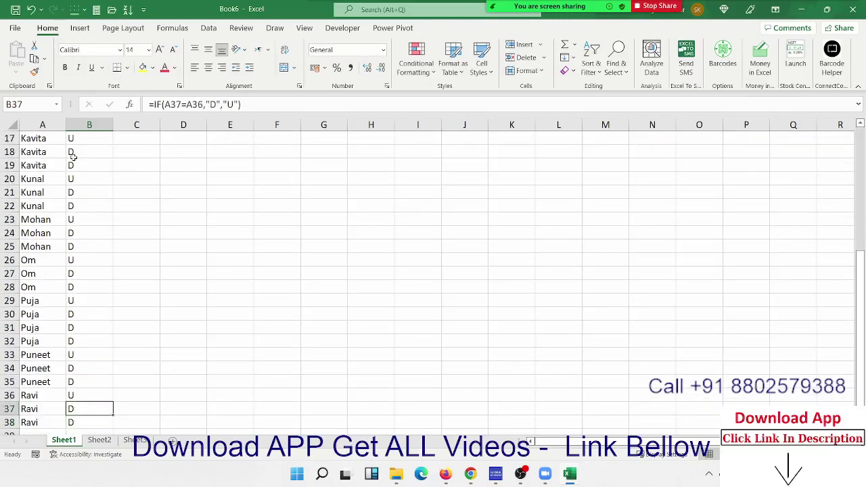
key("ctrl+Up")
key("Up")
key("Right")
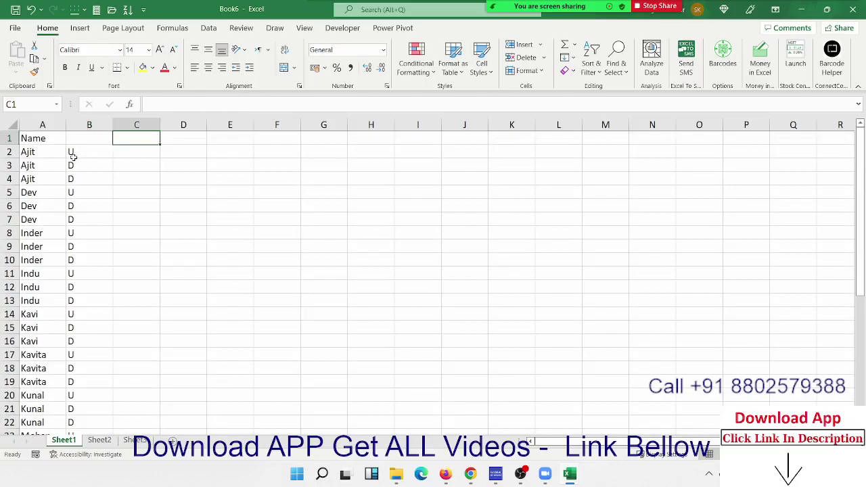
key("Down")
Type sample counts 1, 2, 3, 1, 2, 3 into C2:C7
type("1")
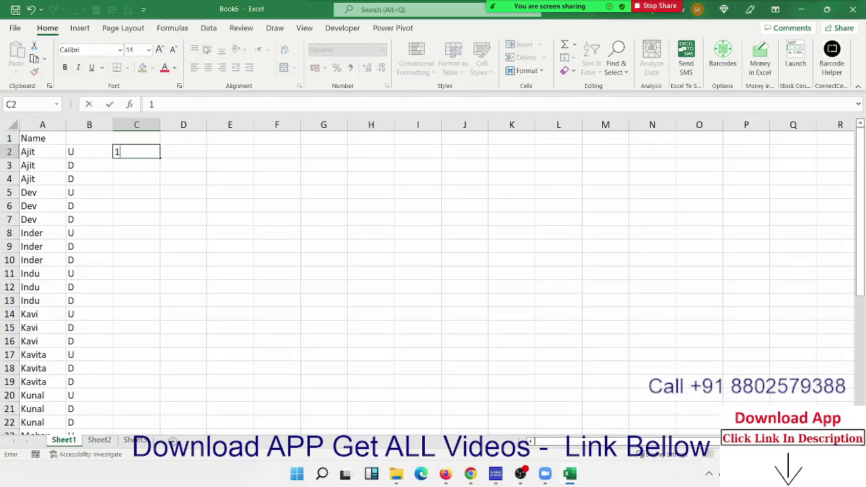
key("Return")
type("2")
key("Return")
type("3")
key("Return")
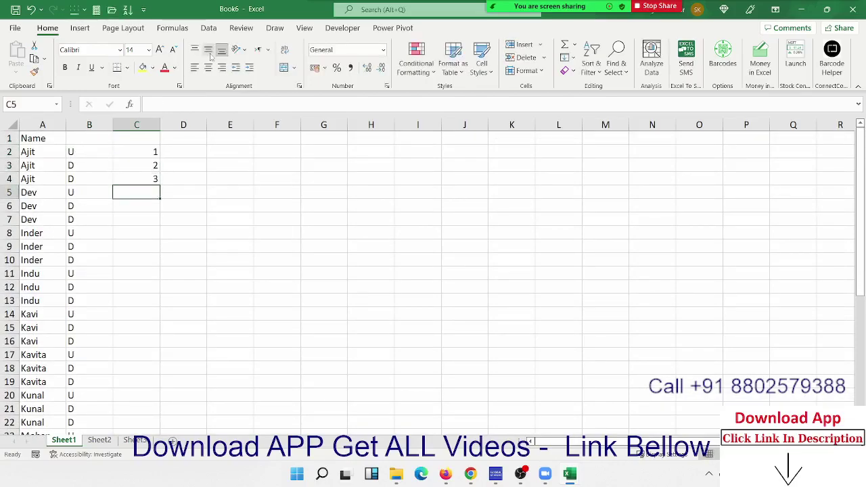
type("1")
key("Return")
type("2")
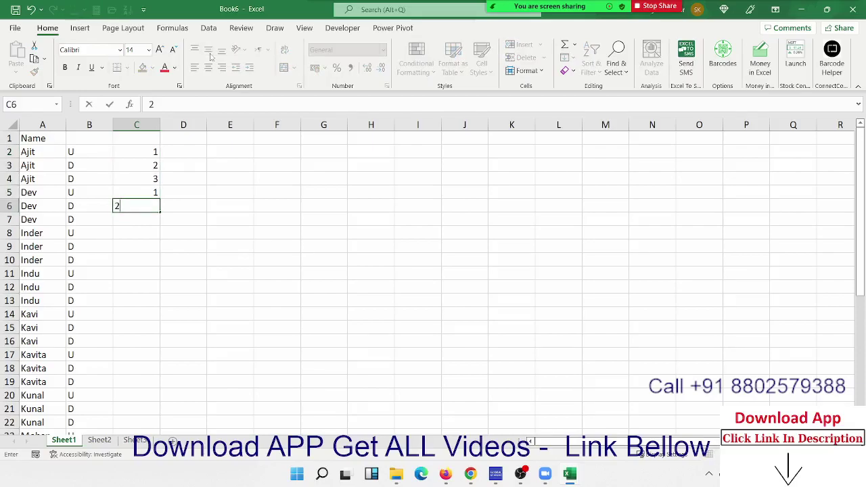
key("Return")
type("3")
key("Return")
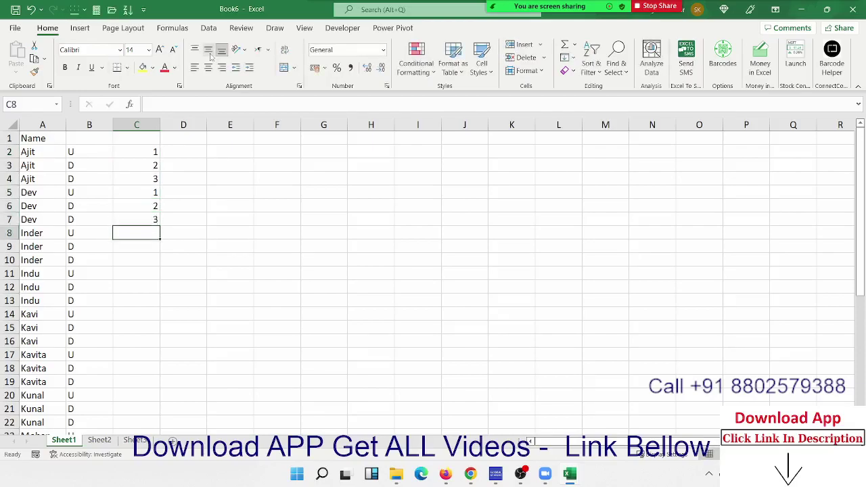
Select and delete the sample numbers in column C
key("Up")
key("Up")
key("Up")
key("shift+Up")
key("shift+Up")
key("shift+Up")
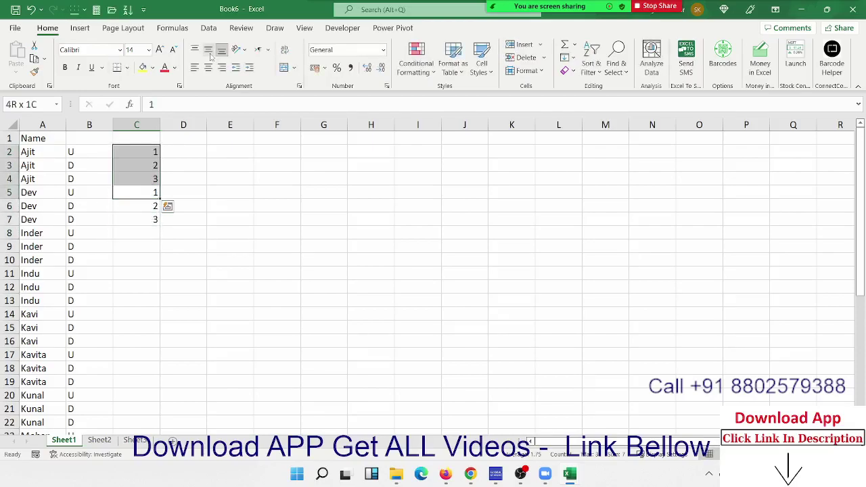
key("ctrl+shift+Down")
key("Delete")
key("Up")
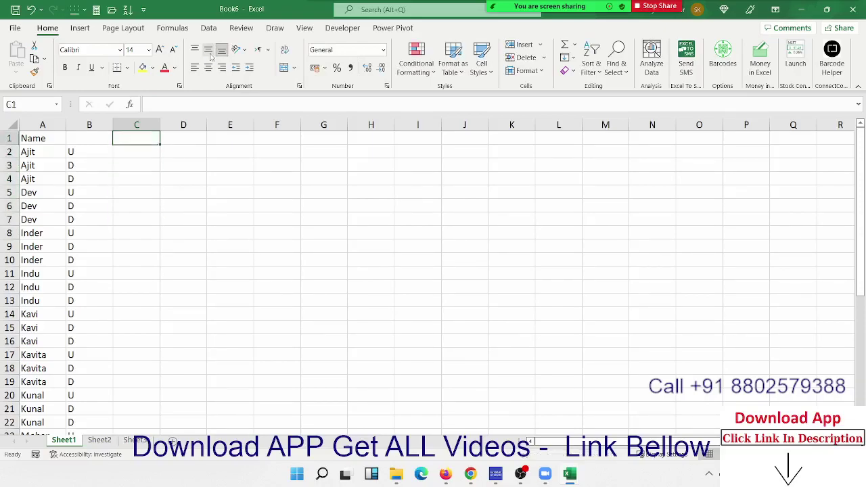
Enter the running-count formula =IF(A2=A1,C1+1,1) in C2
key("Down")
type("=if")
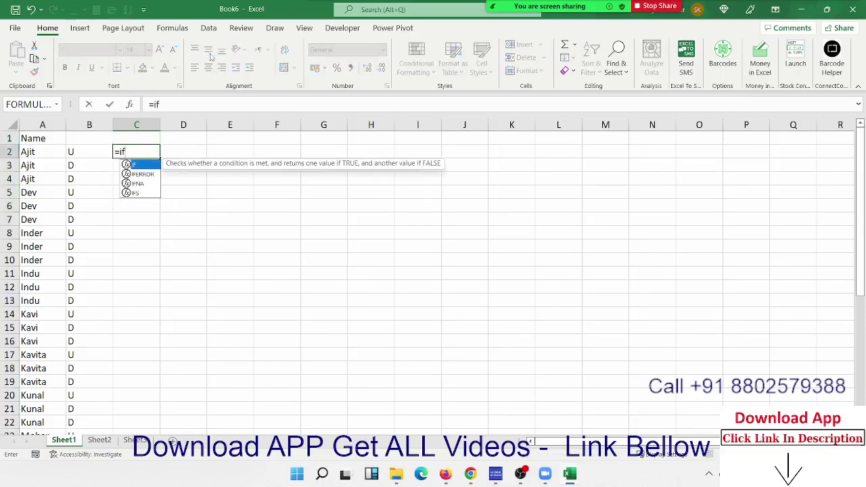
key("Tab")
key("Left")
key("Left")
type("=")
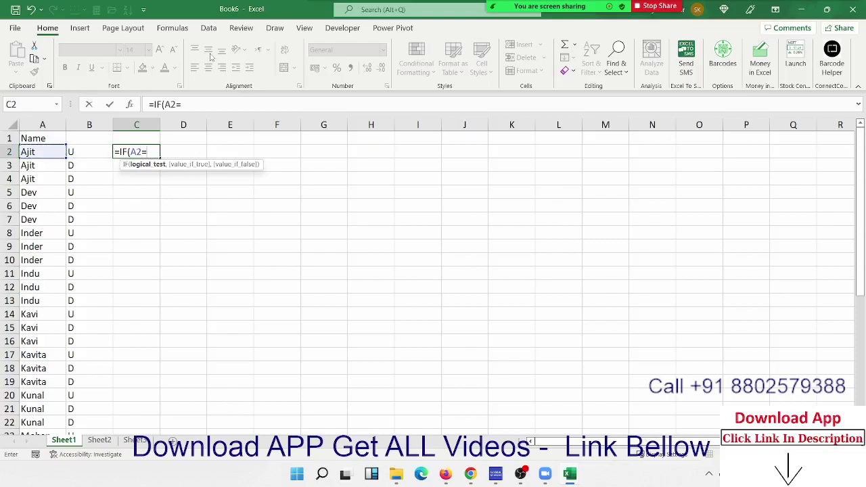
key("Up")
key("Left")
key("Left")
type(",")
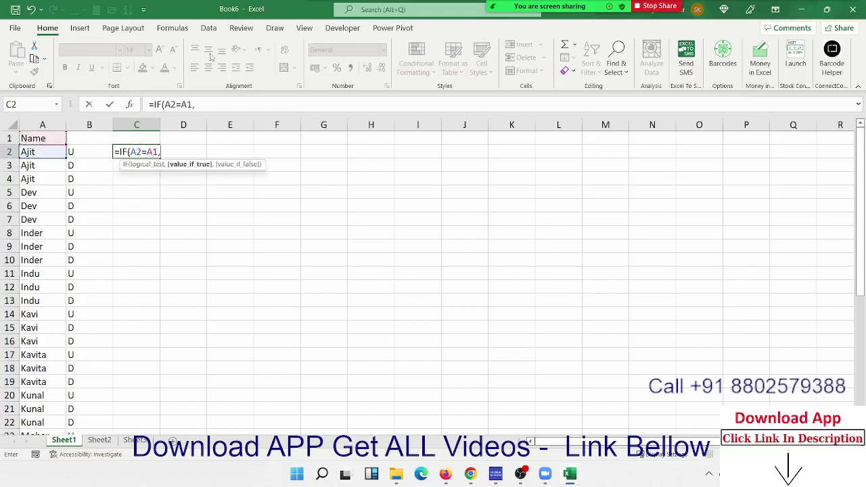
key("Up")
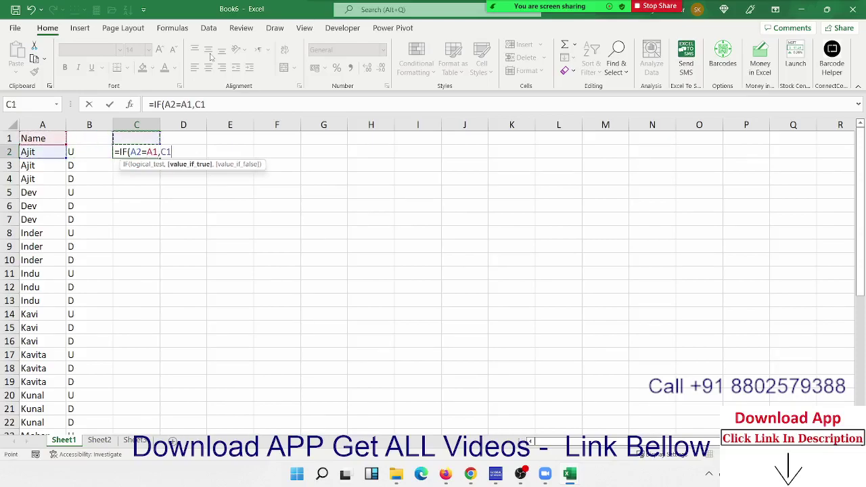
type("+1")
type(",1")
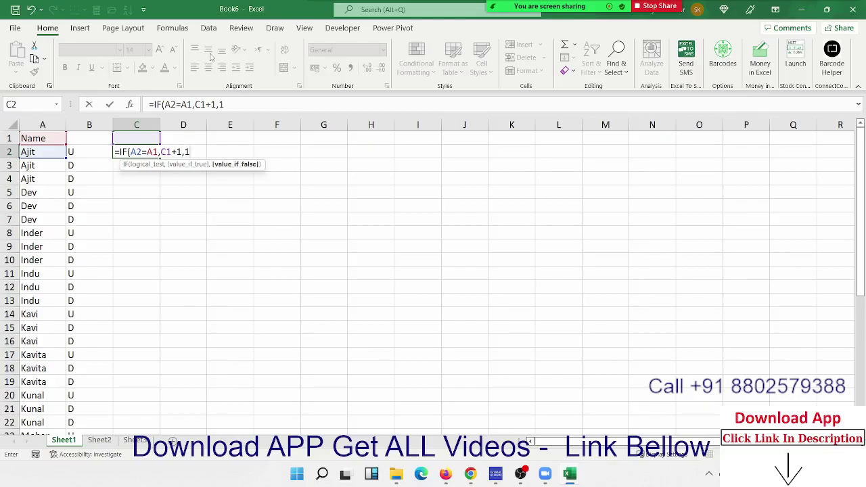
key("Return")
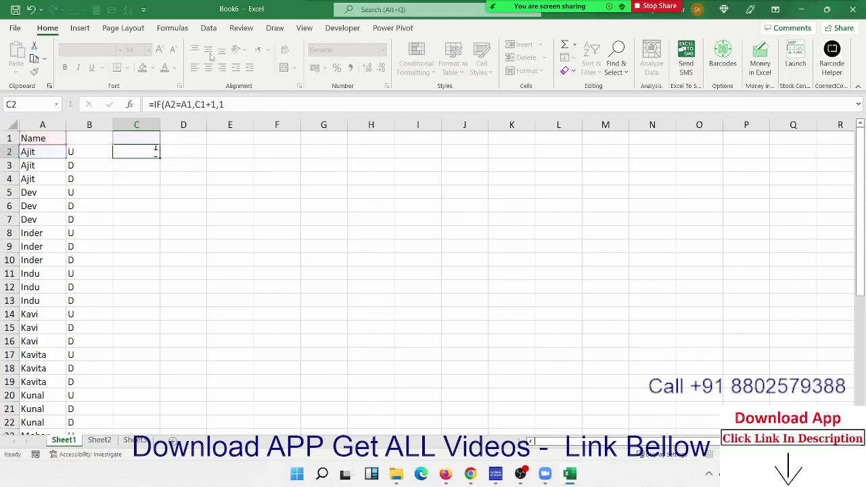
key("Up")
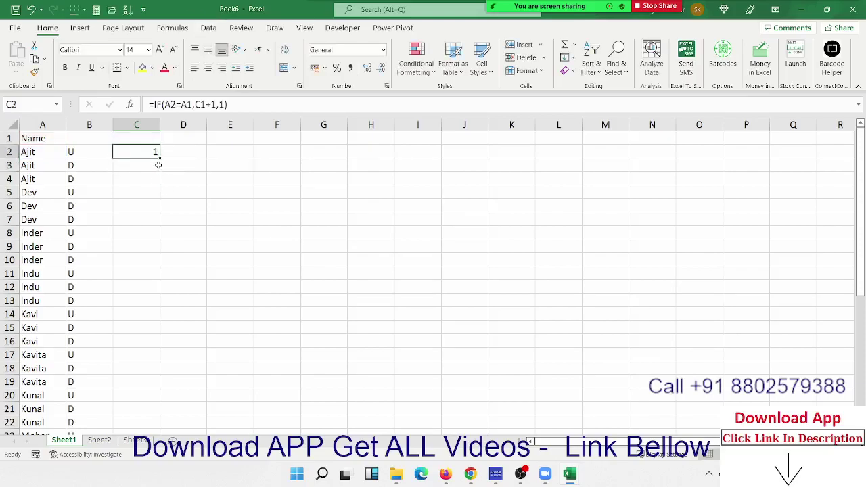
Fill =IF(A2=A1,C1+1,1) down column C and check the formulas in C3, C4 and C5
double_click(160, 158)
double_click(155, 164)
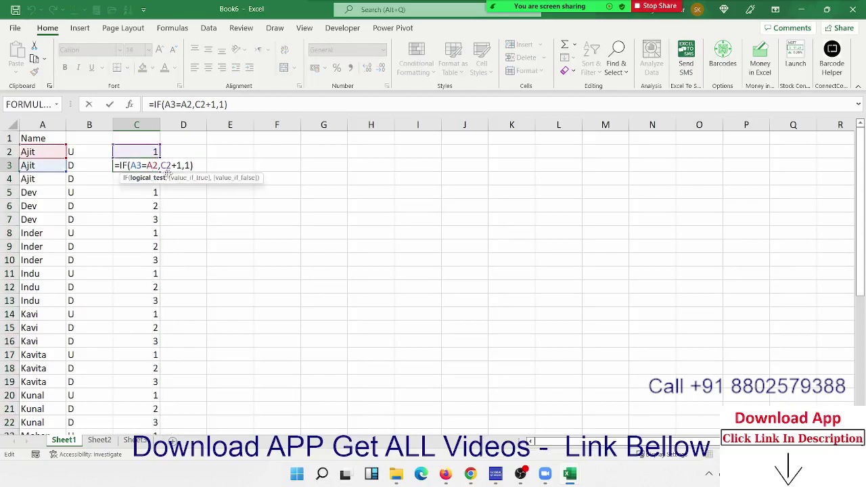
key("Return")
double_click(148, 178)
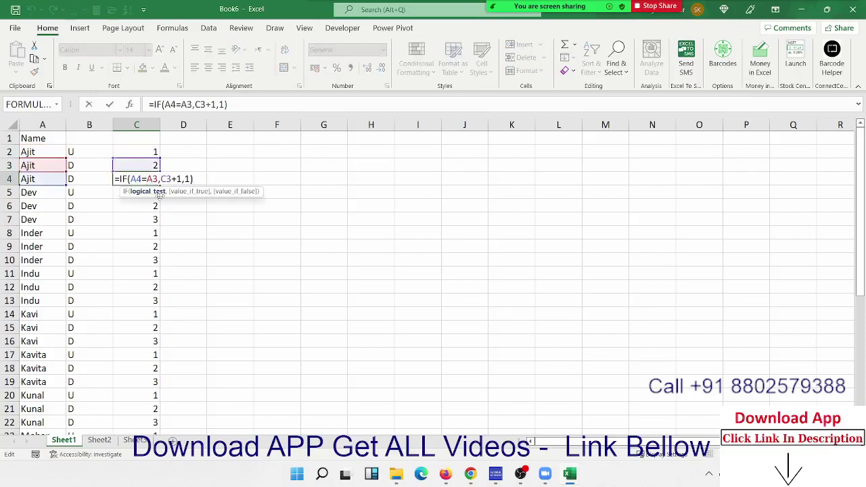
key("Return")
double_click(156, 193)
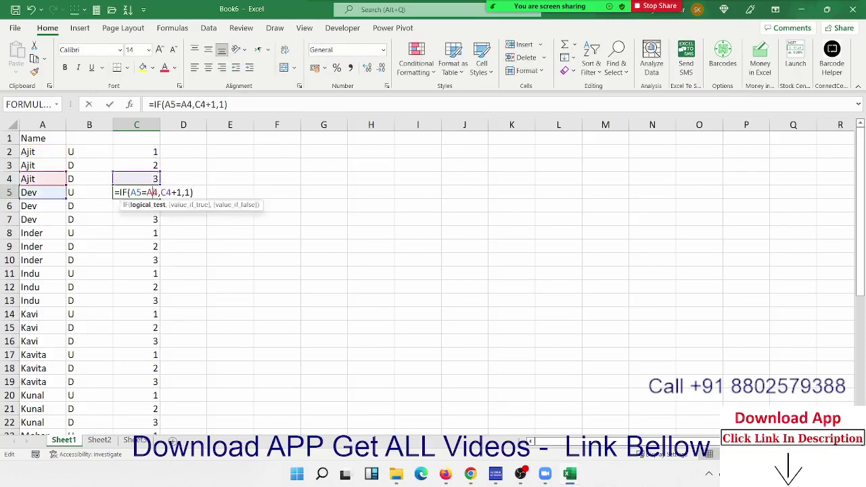
key("Return")
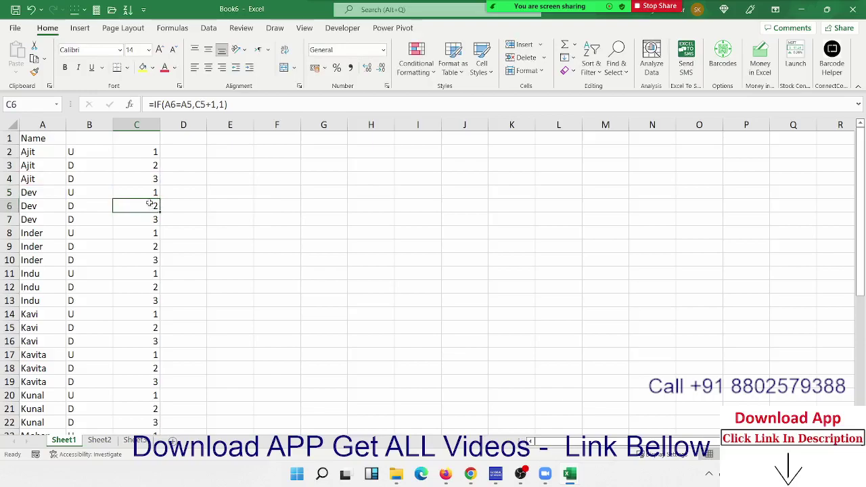
key("ctrl+Up")
left_click(147, 193)
scroll(154, 247, "down", 7)
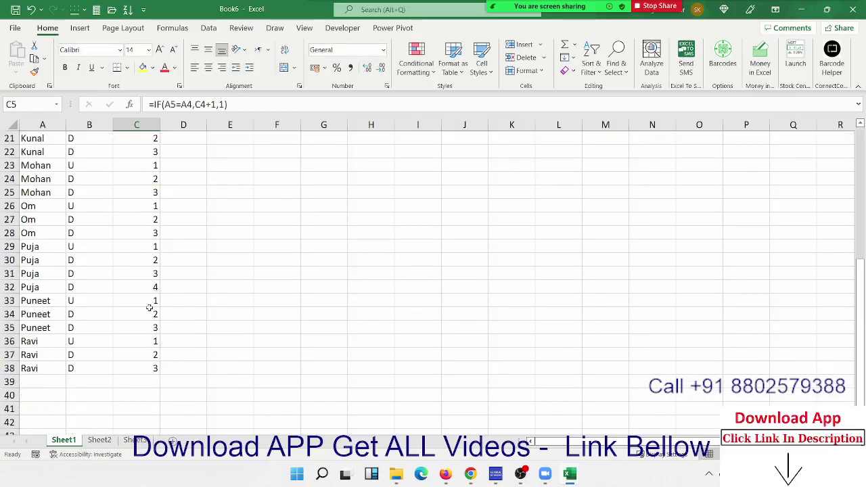
scroll(149, 308, "up", 7)
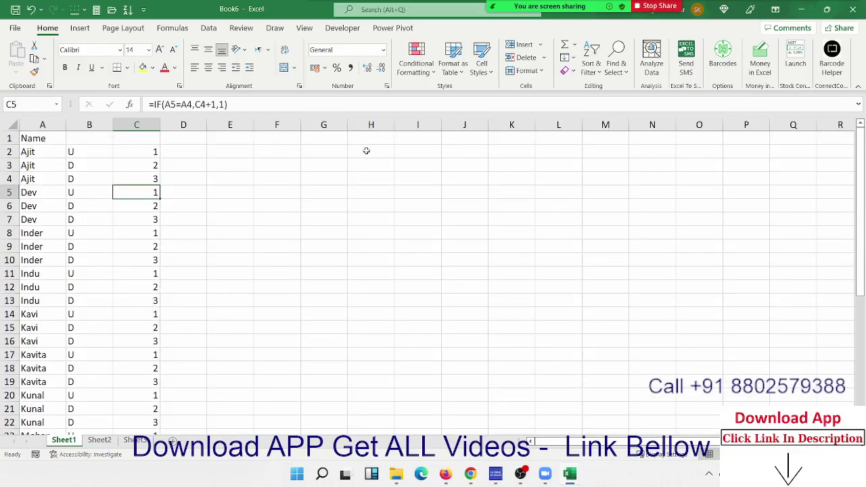
Add headers Sr, NAme and Addess in G1:I1
left_click(341, 141)
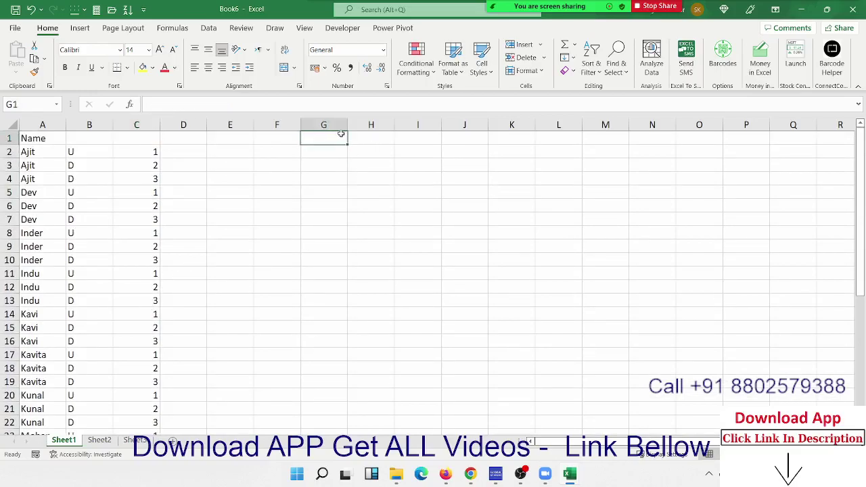
type("Sr")
key("Return")
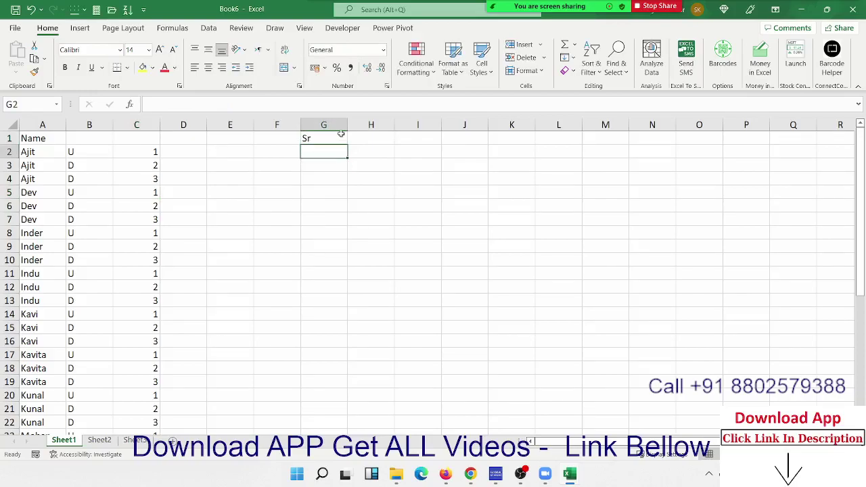
key("Up")
key("Right")
type("NAme")
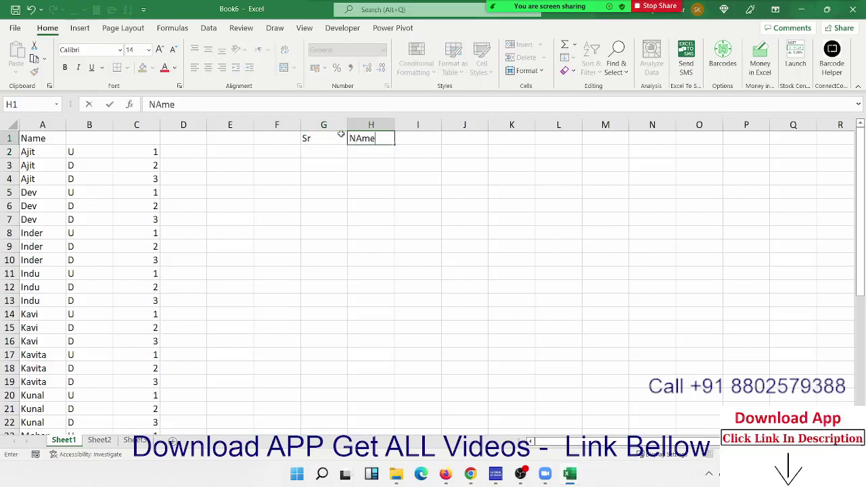
key("Tab")
type("Addes")
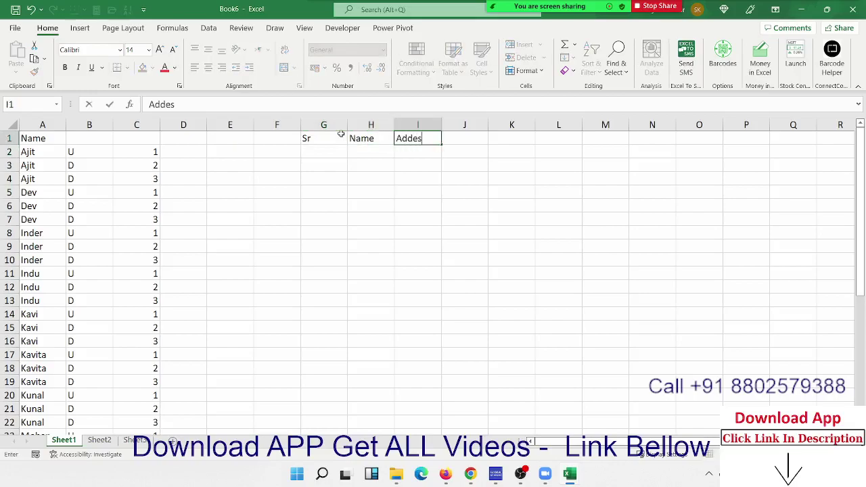
type("s")
key("Return")
Enter 1, Puja, Delhi in row 2, Mohan in H3, and start typing 2 in G3
key("Left")
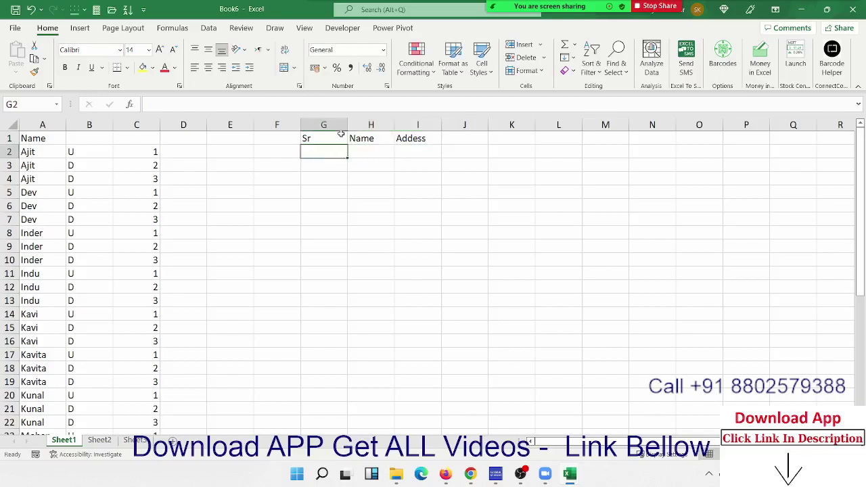
type("1")
key("Tab")
type("Pu")
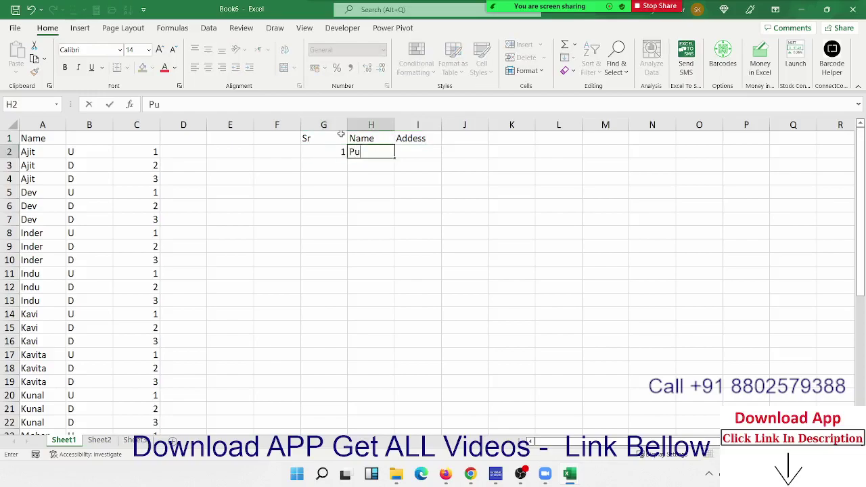
type("ja")
key("Tab")
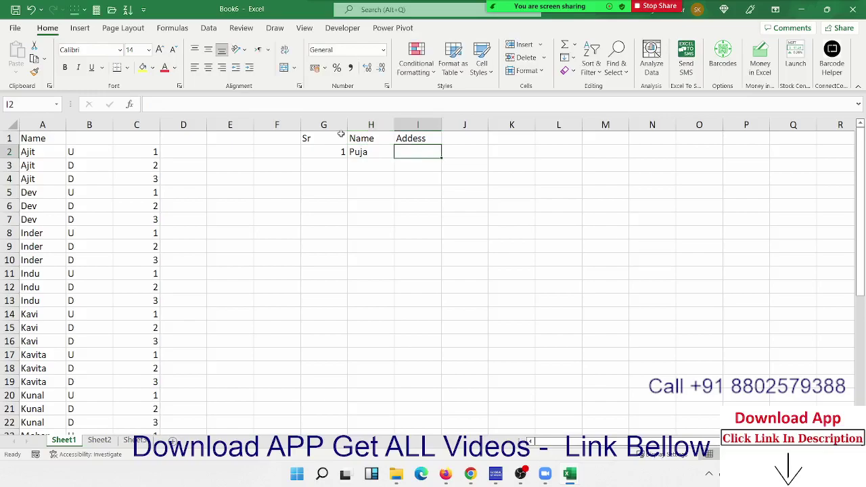
type("Delhi")
key("Return")
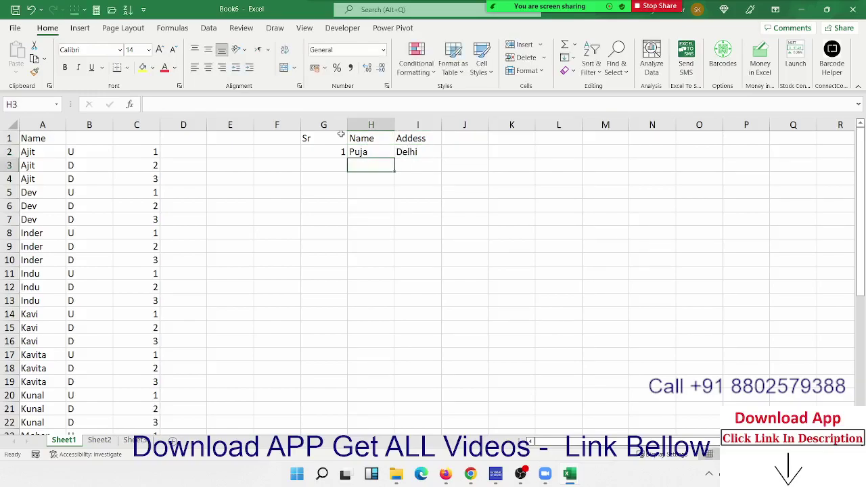
type("Moh")
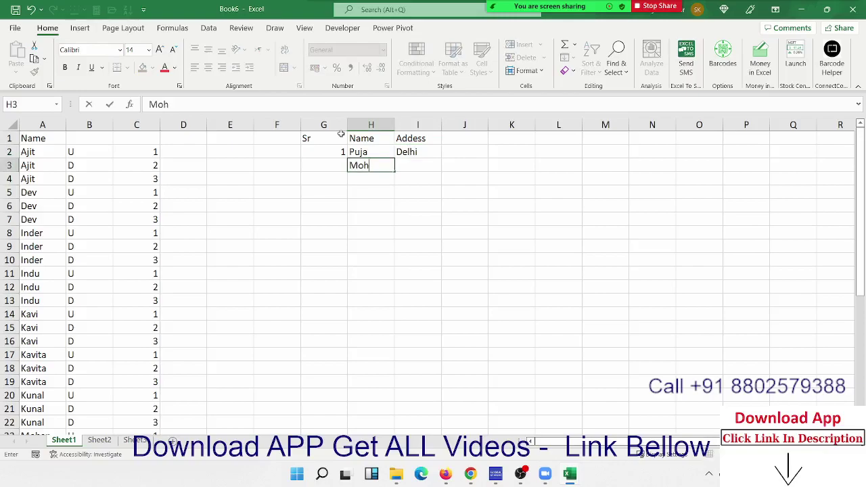
type("an")
key("Return")
key("Up")
key("Left")
type("2")
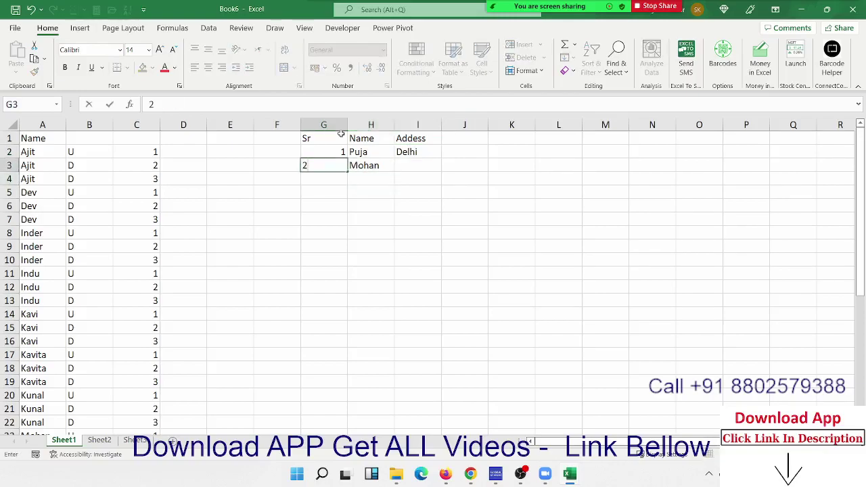
Replace the typed serial in G3 with =IF(H3>0,G2+1,"")
key("Escape")
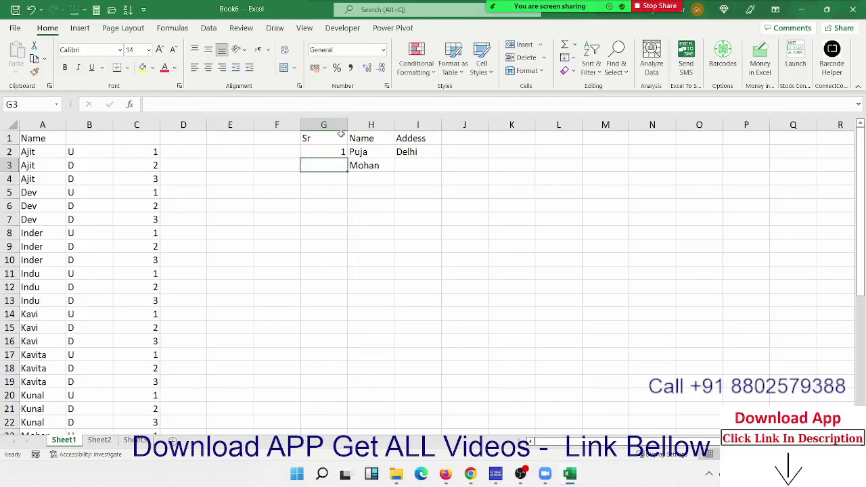
type("=")
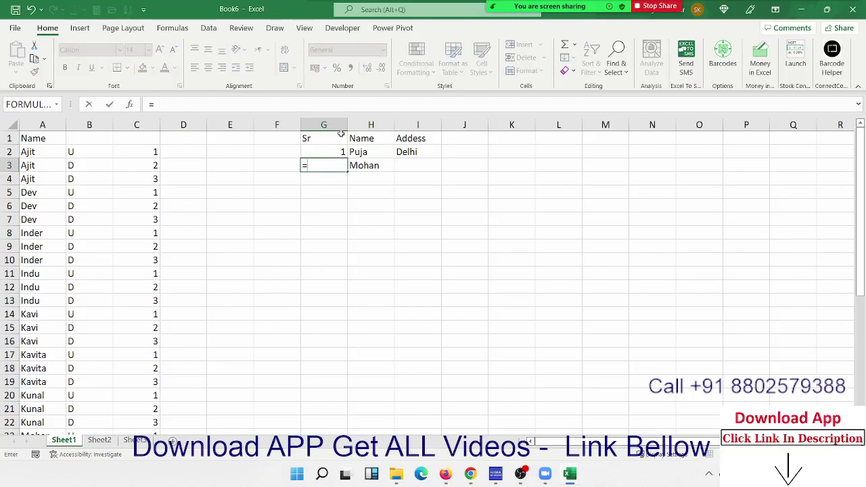
type("IF")
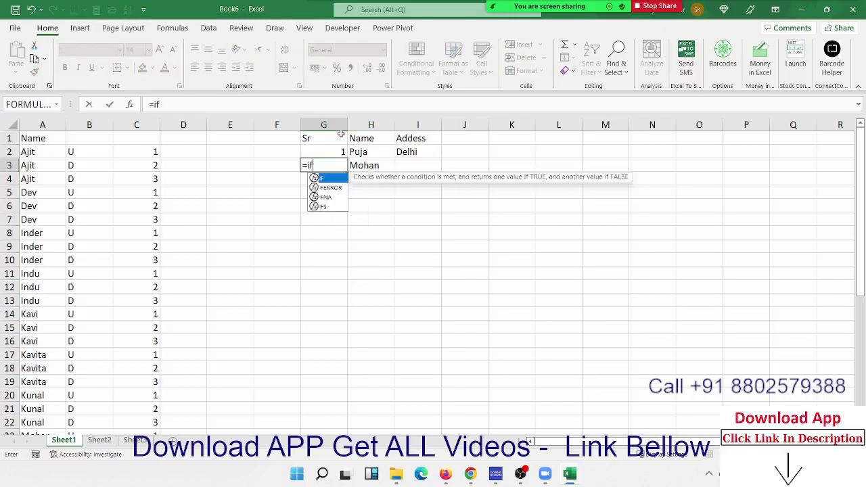
type("(")
key("Right")
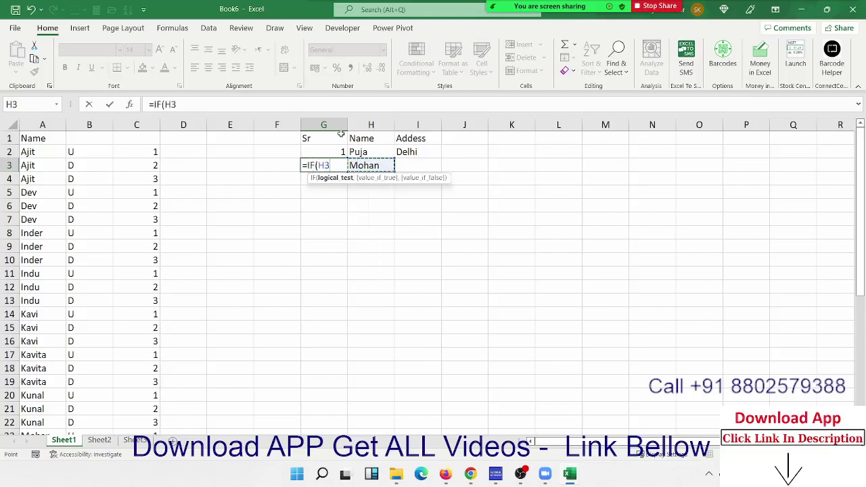
type(">")
type("0")
type(",")
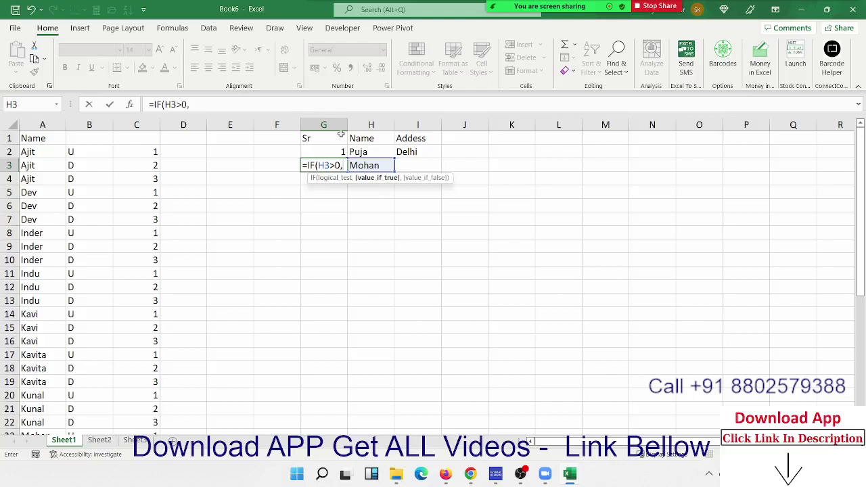
type("G2")
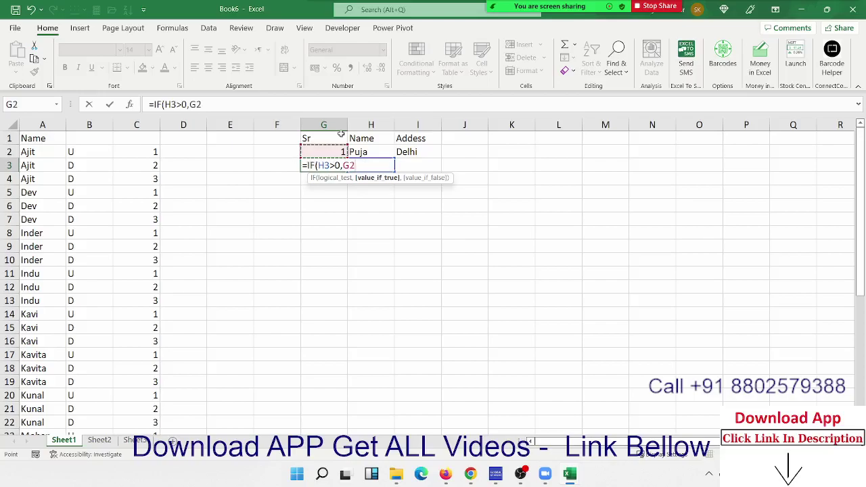
type("+1")
type(",\"\"")
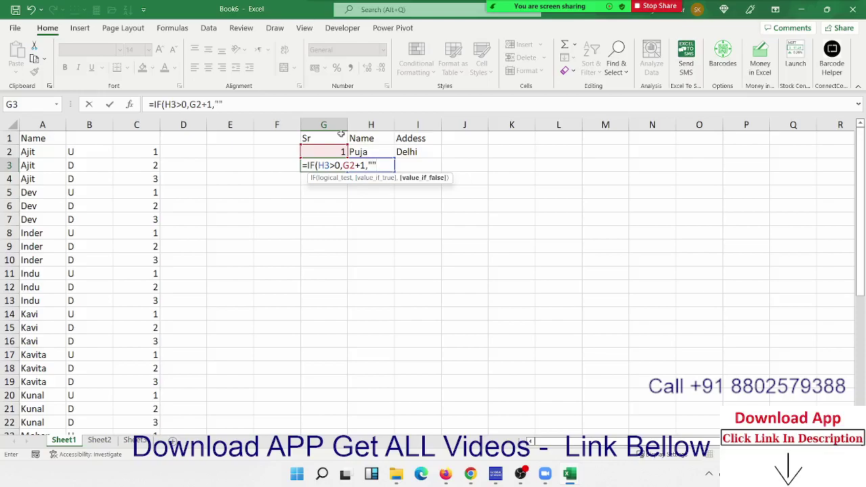
key("Return")
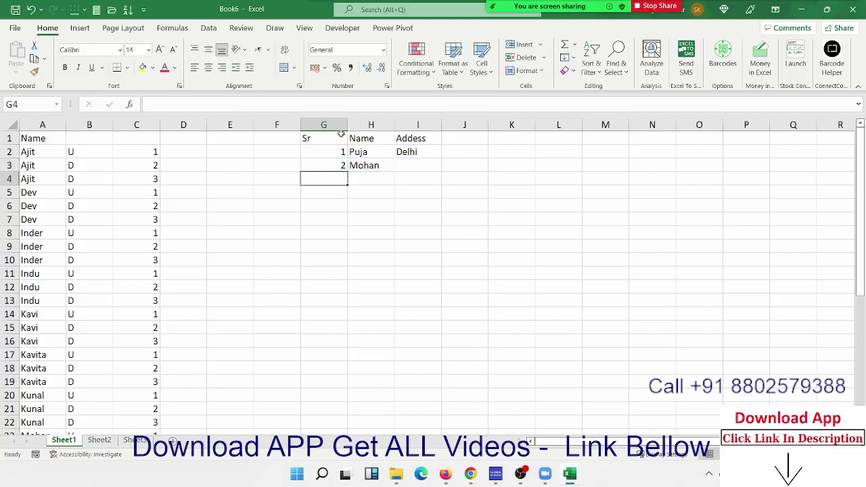
Fill the serial formula from G3 down through G15 with Ctrl+D
key("Up")
key("shift+Down")
key("shift+Down")
key("shift+Down")
key("shift+Down")
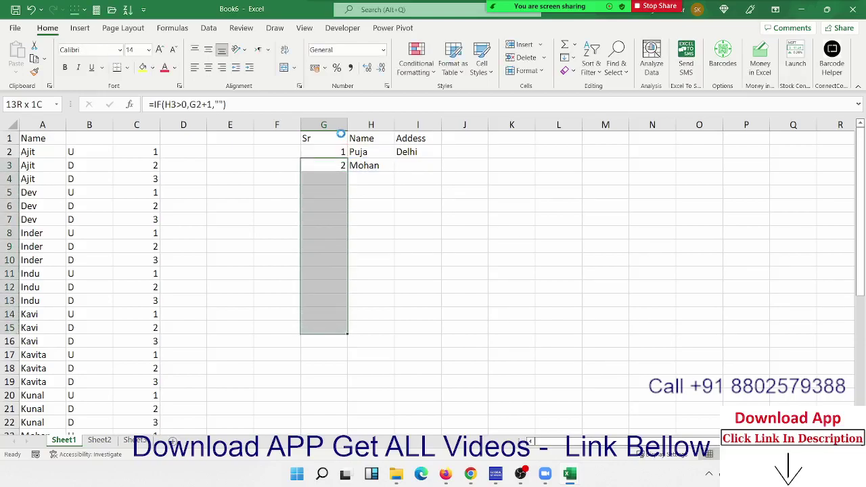
key("ctrl+d")
key("ctrl+q")
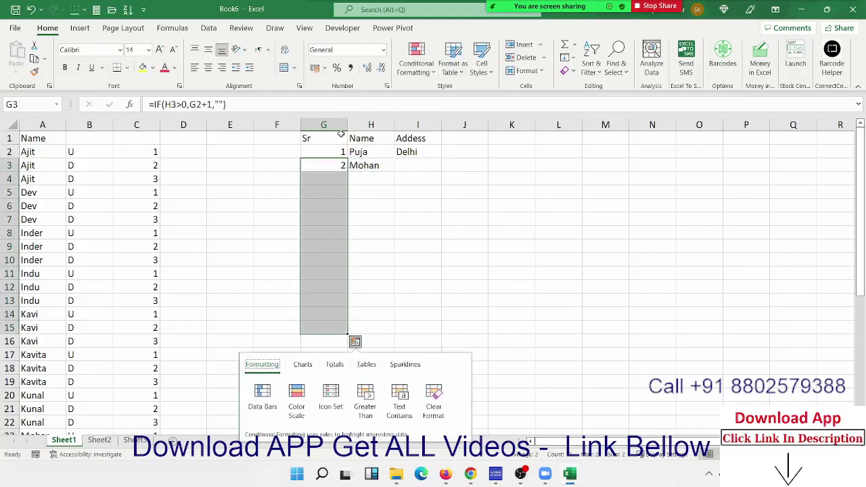
key("Escape")
Add Uday in H4 so it gets serial number 3
key("Down")
key("Right")
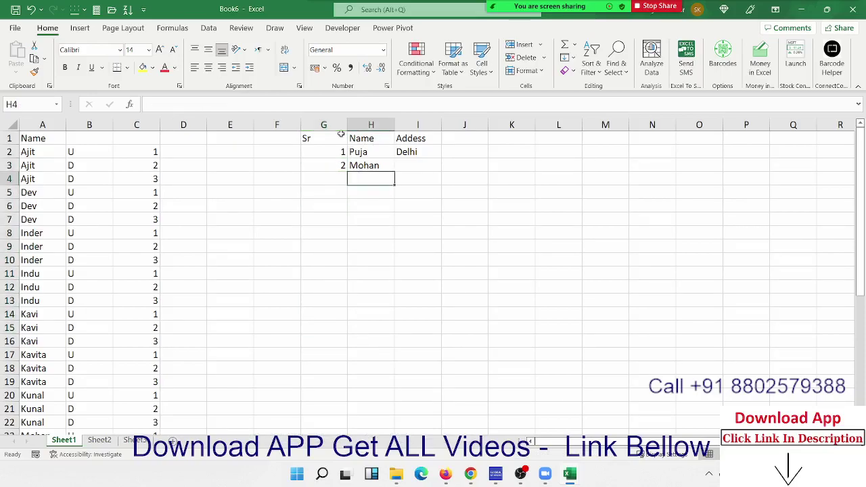
type("Uday")
key("Return")
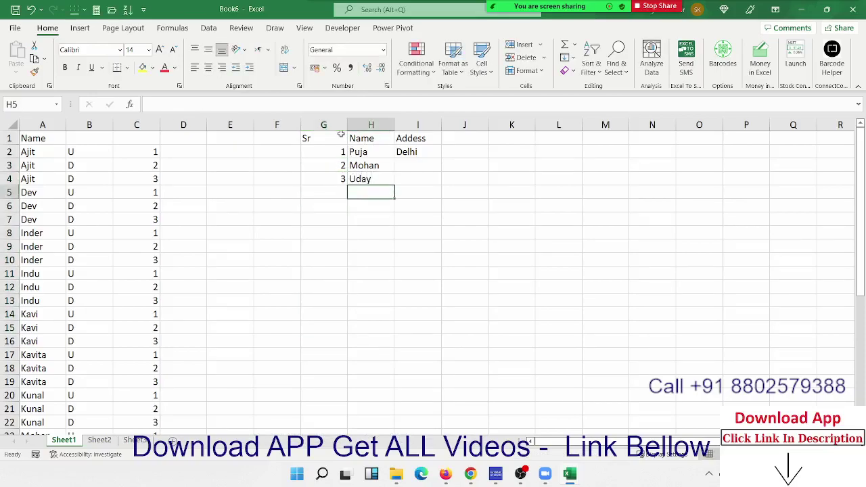
Add Kavita, inder and Mohan below Uday in the Name column
type("Kavita")
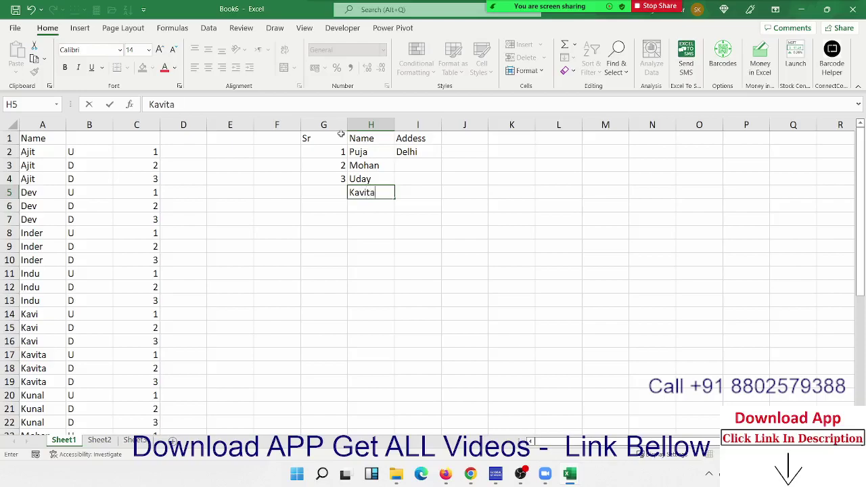
key("Return")
type("ind")
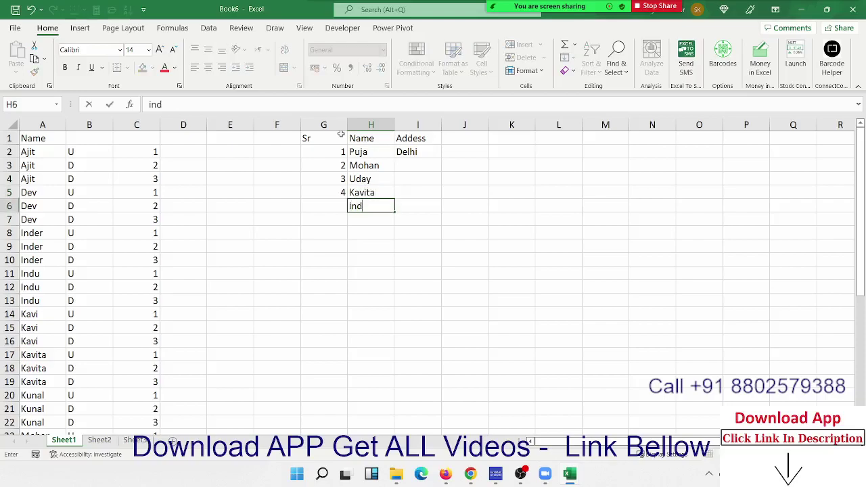
type("er")
key("Return")
type("m")
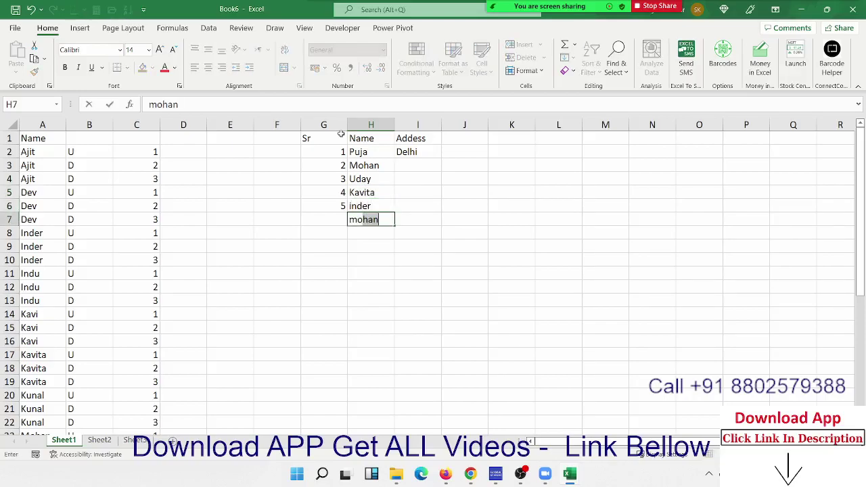
type("ohan")
key("Return")
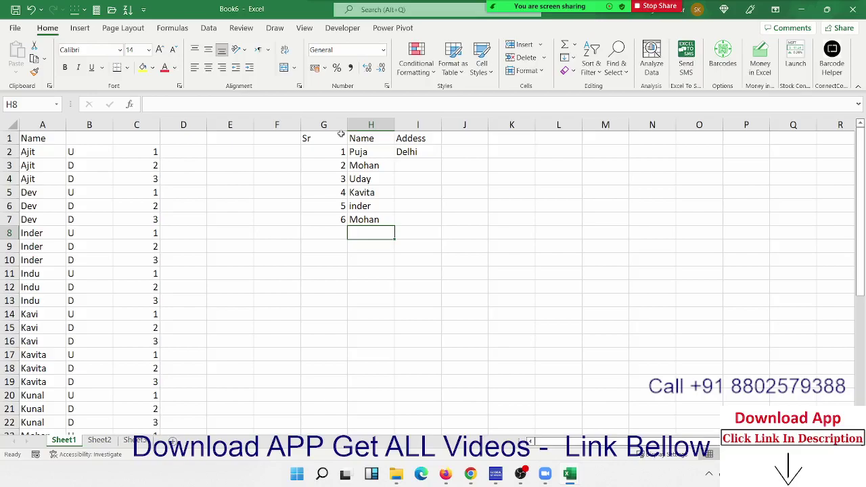
Enter Tina in H9 after a blank row and inspect the #VALUE! in G9
key("Return")
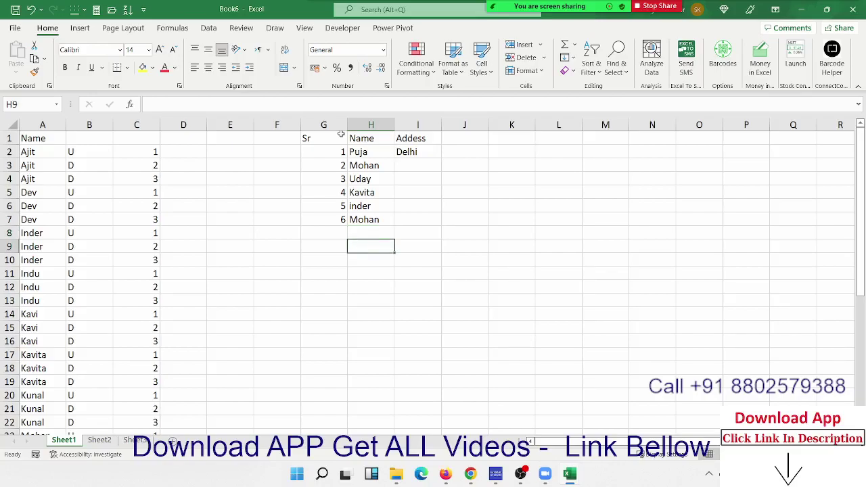
type("Ti")
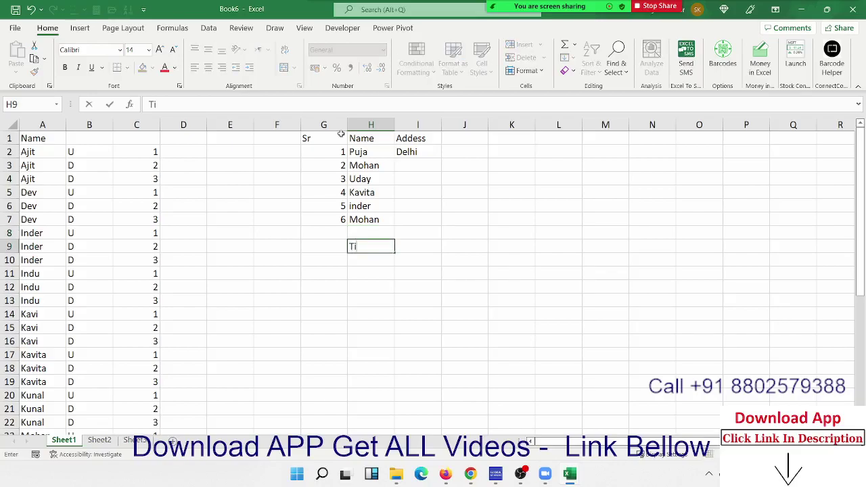
type("na")
key("Return")
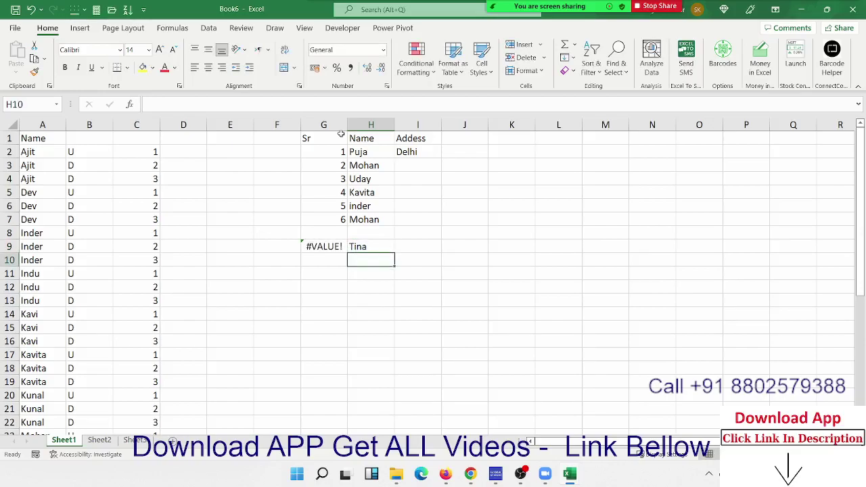
key("Up")
key("Left")
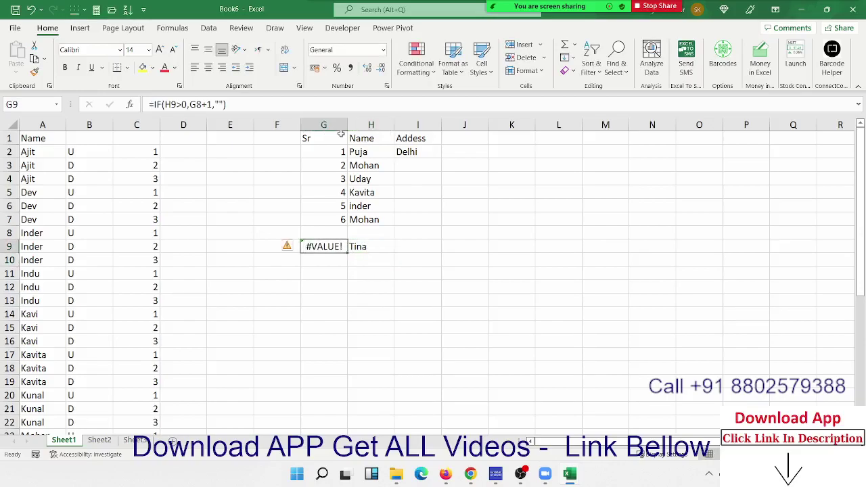
double_click(326, 248)
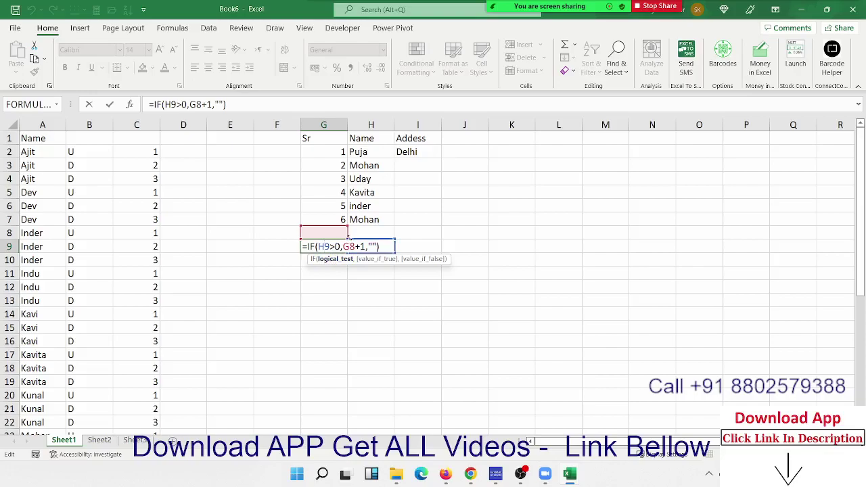
key("Return")
left_click(242, 189)
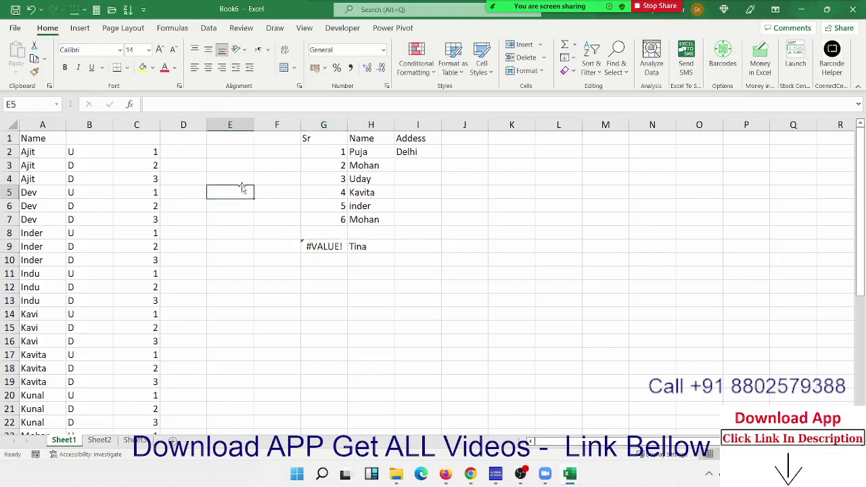
type("\"\"")
key("Escape")
type("A")
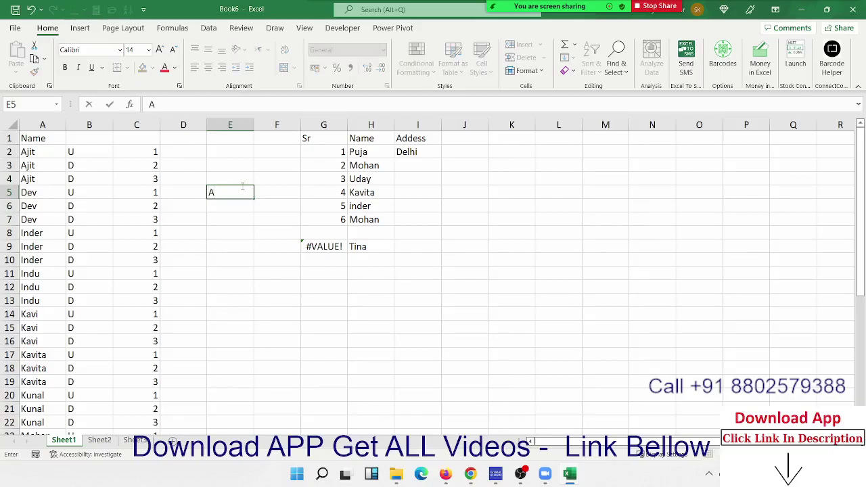
key("Return")
type("=")
left_click(241, 186)
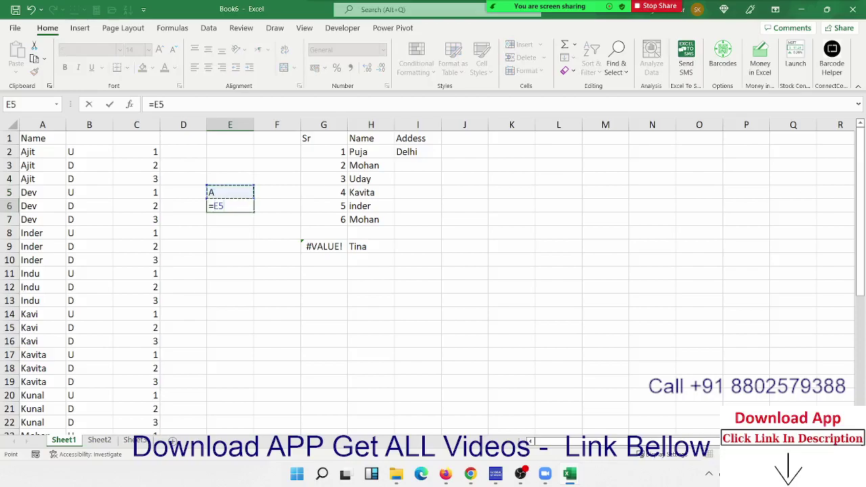
type("+1")
key("Return")
key("Up")
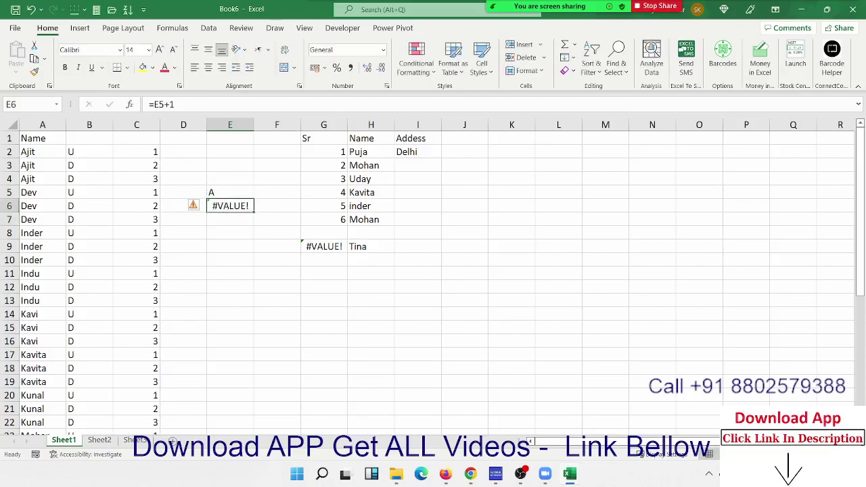
key("Up")
key("shift+Down")
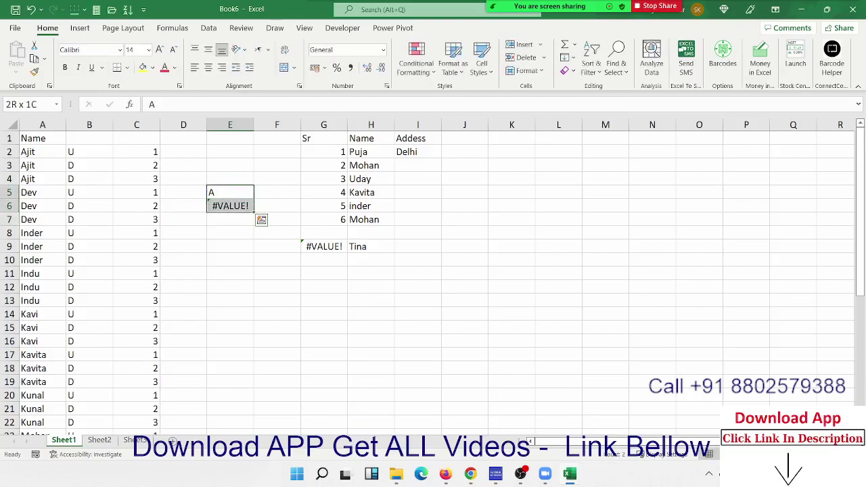
key("Return")
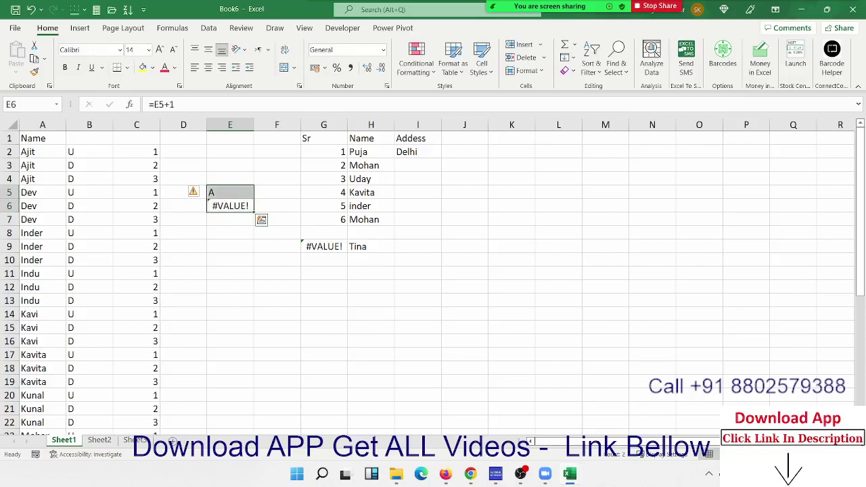
key("Delete")
key("Right")
key("Right")
key("Down")
key("Down")
key("Down")
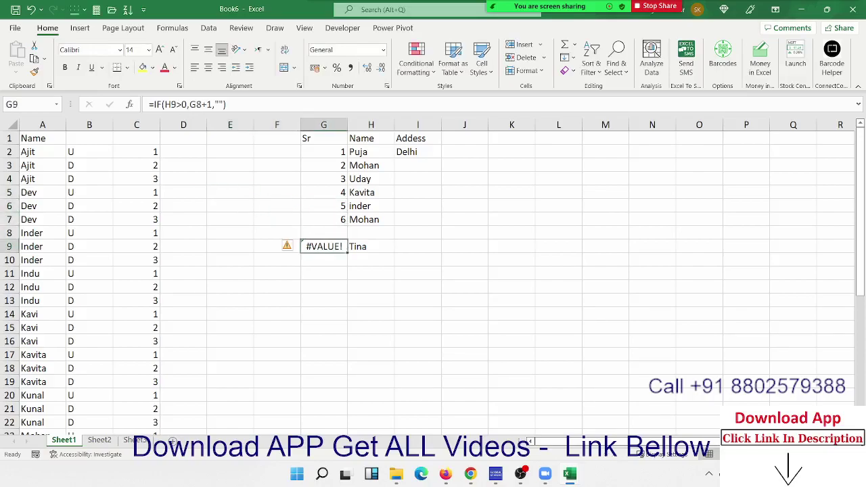
key("Right")
key("Right")
key("Right")
key("Right")
key("Right")
key("Right")
key("Right")
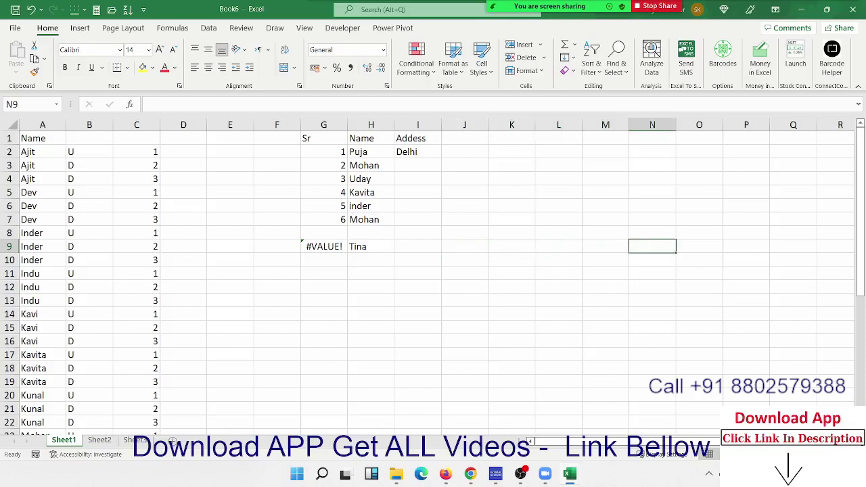
key("Left")
key("Left")
key("Left")
key("Left")
key("Left")
key("Left")
key("Left")
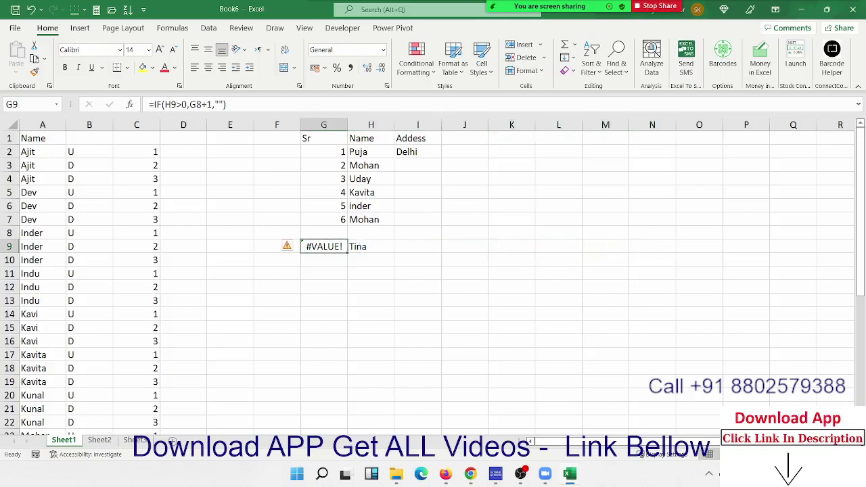
key("Down")
key("Down")
key("Up")
key("Up")
key("Up")
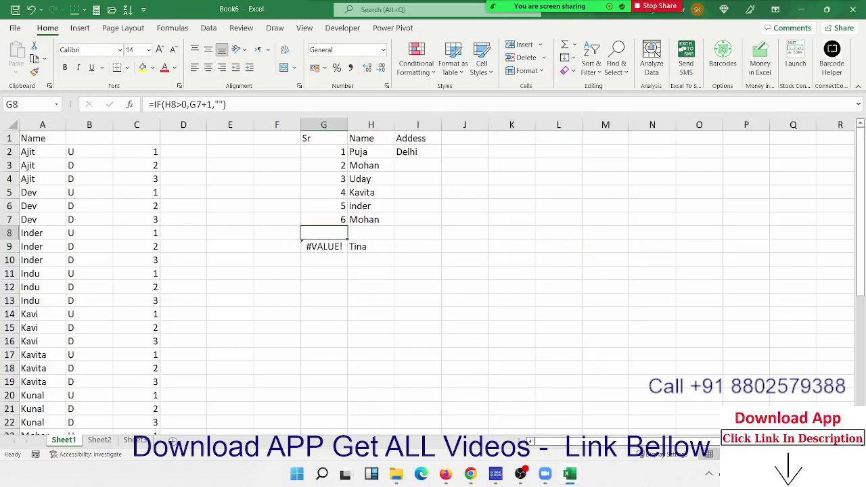
key("Down")
key("ctrl+Up")
key("Down")
key("Down")
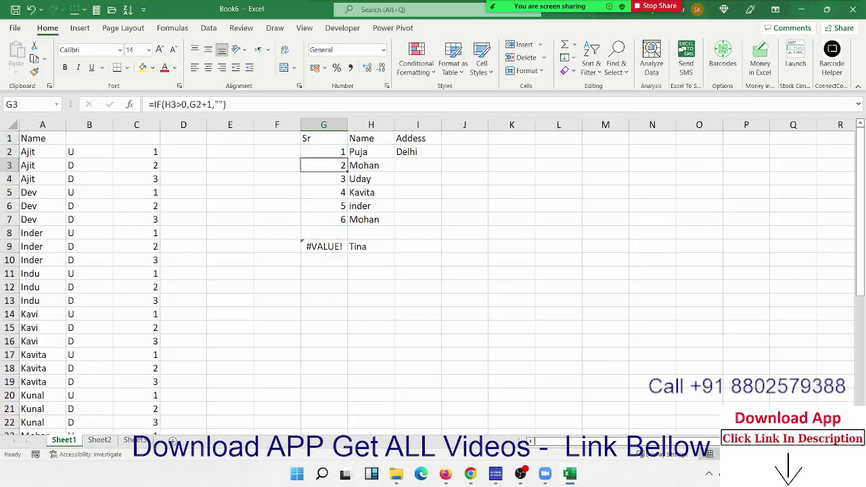
Change G3's formula to =IF(H3>0,MAX($G$2:G2)+1,"") so it returns 2
left_click(190, 105)
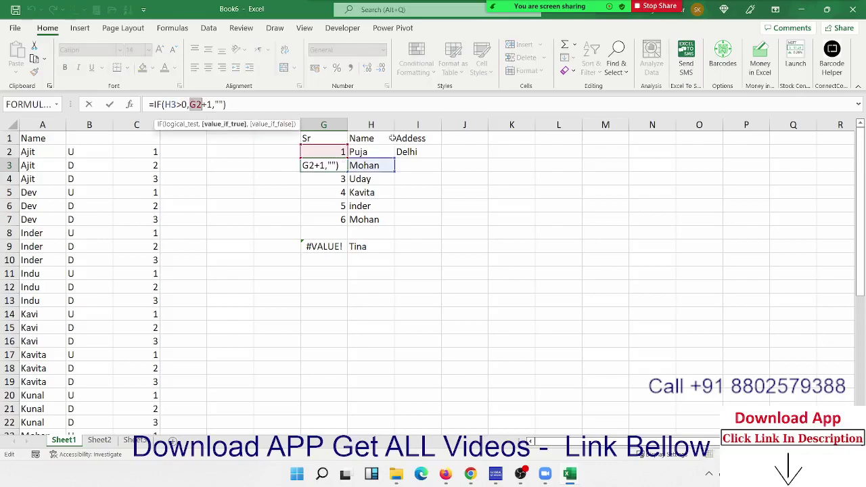
type("max")
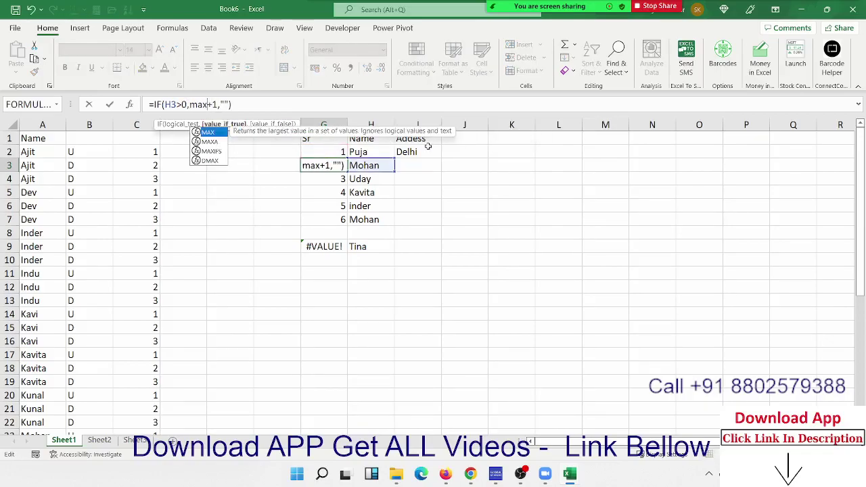
key("Tab")
key("Left")
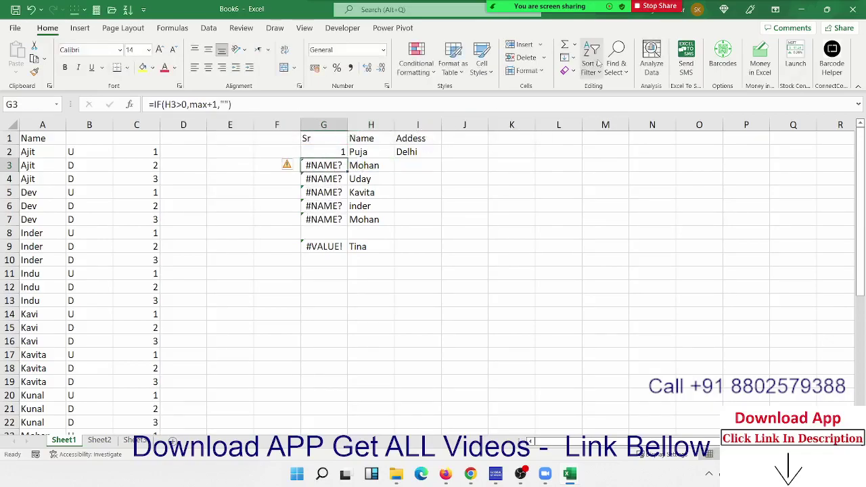
left_click(192, 105)
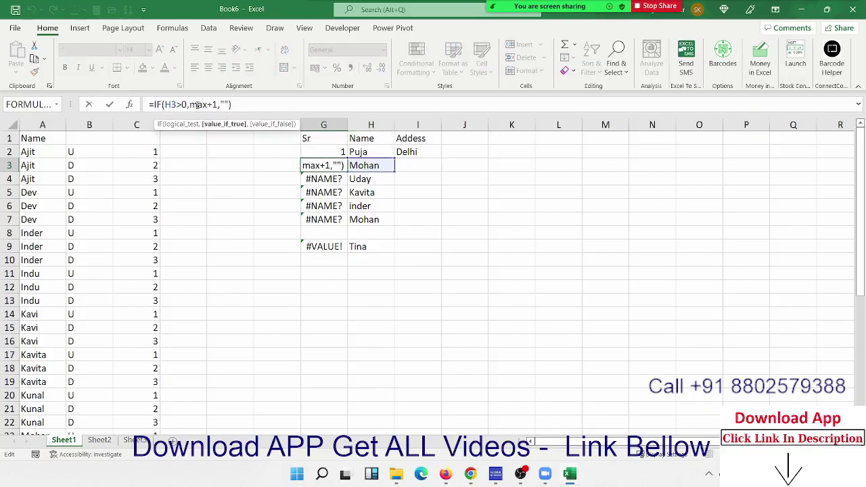
type("(")
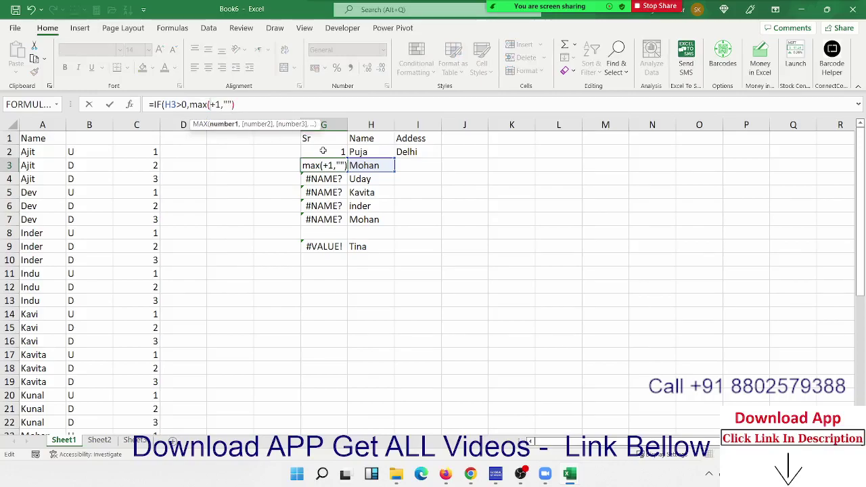
left_click_drag(324, 150, 330, 151)
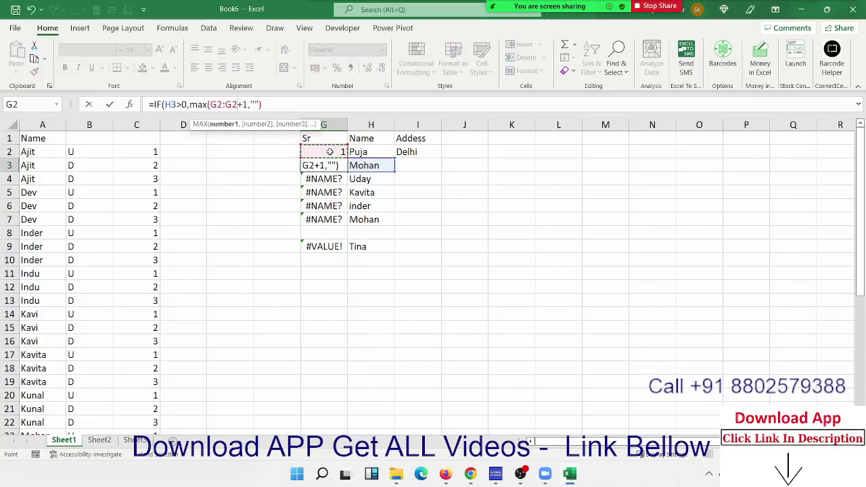
type(")")
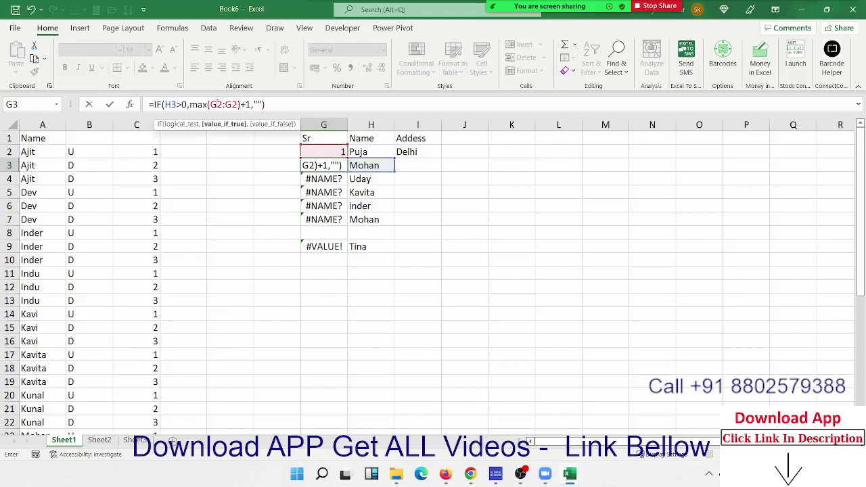
left_click(217, 104)
double_click(217, 104)
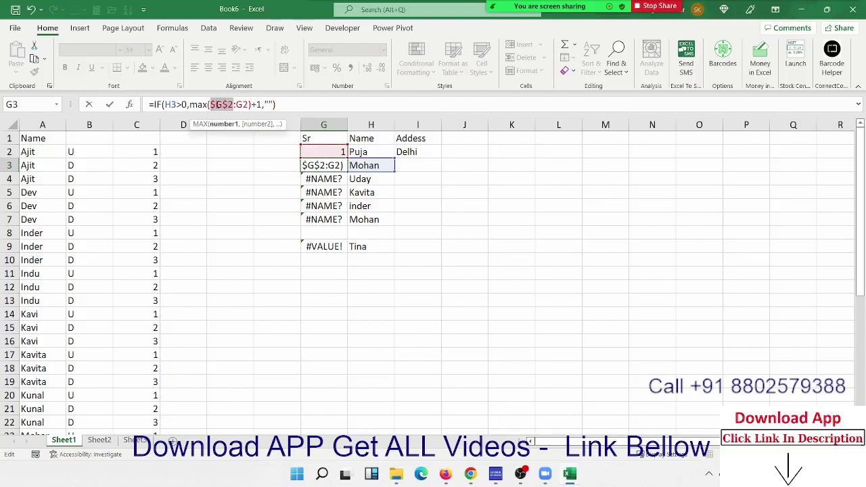
key("Return")
left_click(322, 163)
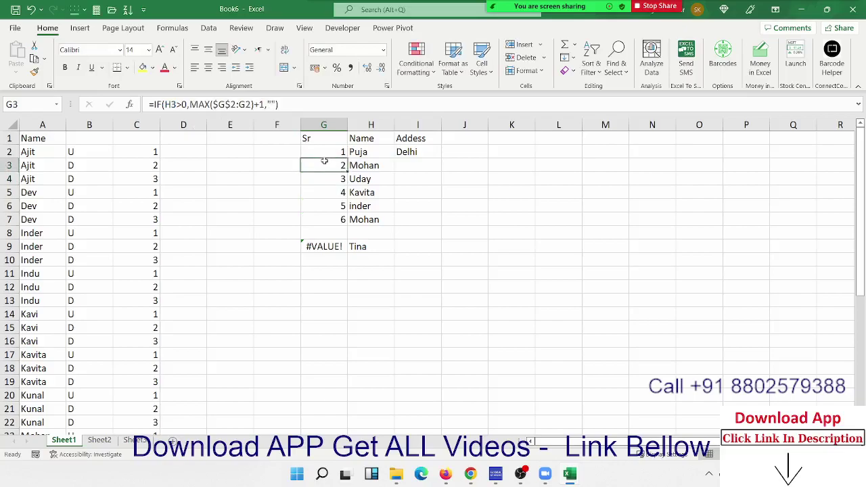
Fill the MAX serial formula down to G19, then allow a meeting participant to record locally
left_click_drag(347, 172, 311, 380)
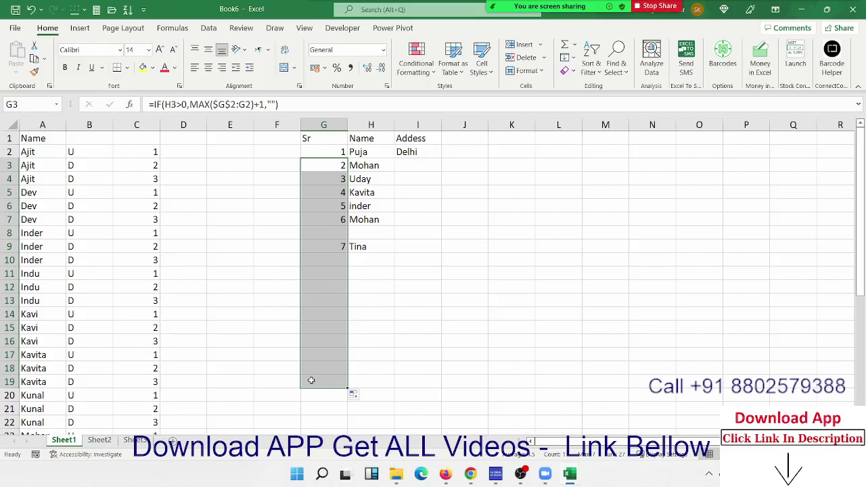
left_click(483, 15)
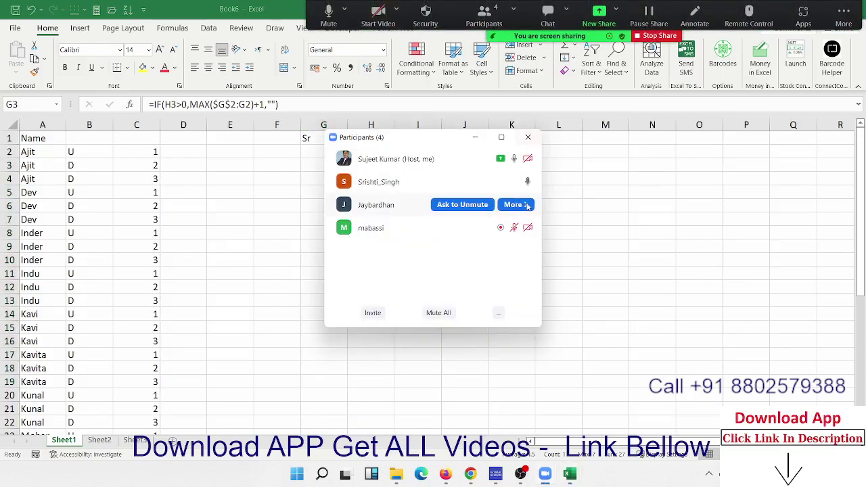
left_click(527, 183)
left_click(511, 246)
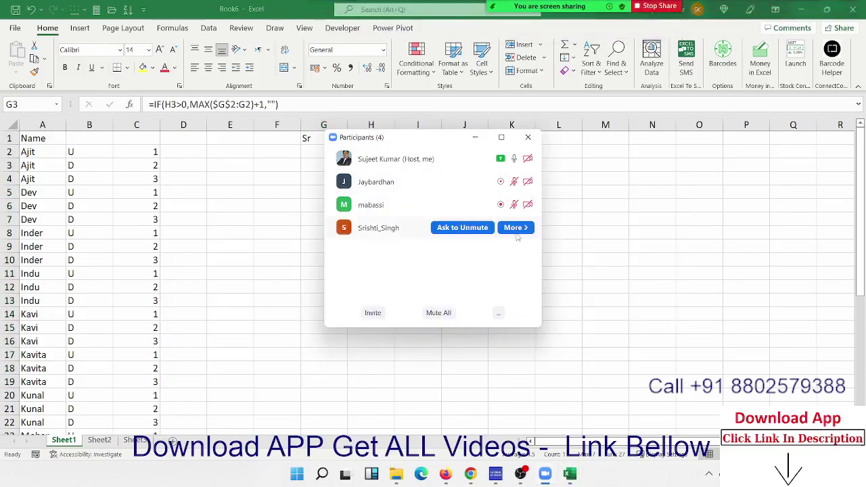
left_click(515, 227)
left_click(558, 304)
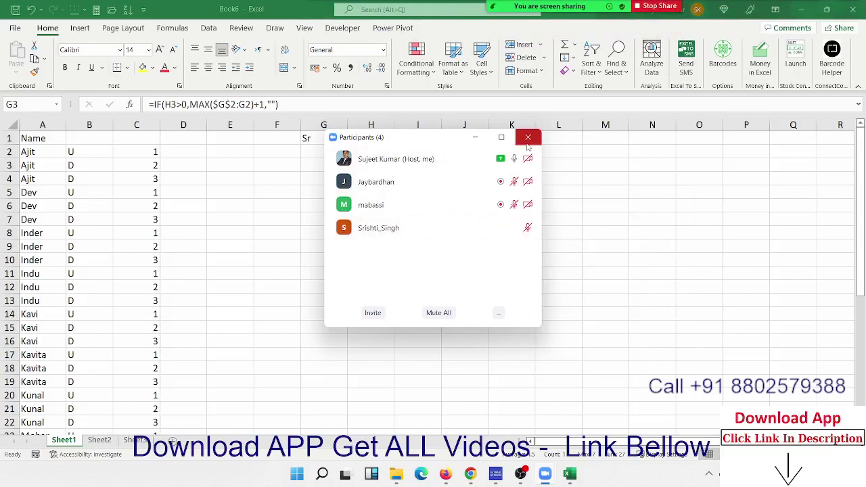
left_click(528, 140)
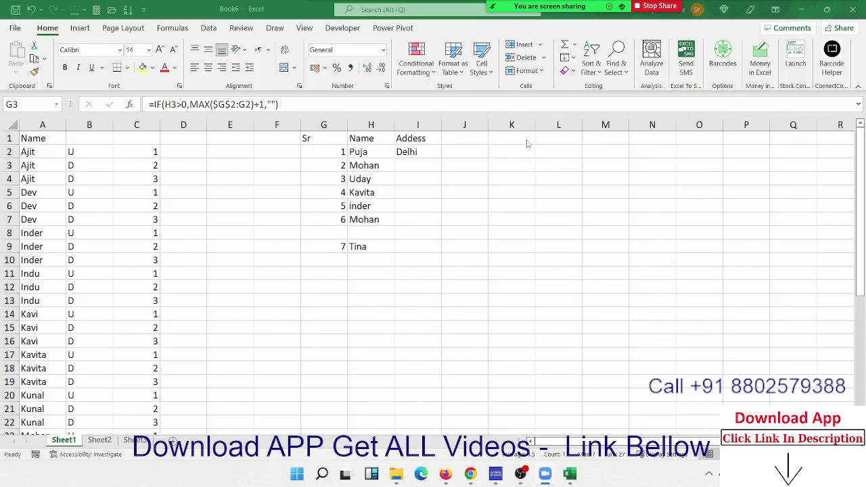
On Sheet2, enter the Sales header in A1, followed by 85 and 25
key("ctrl+shift+Down")
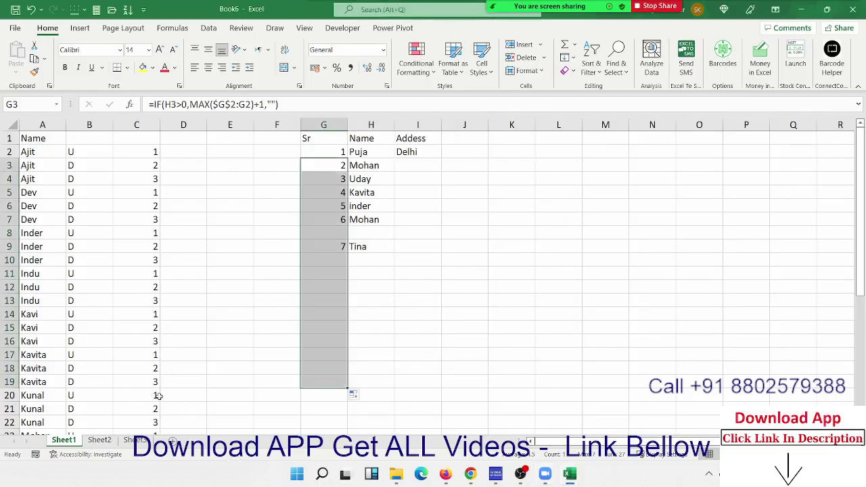
left_click(102, 441)
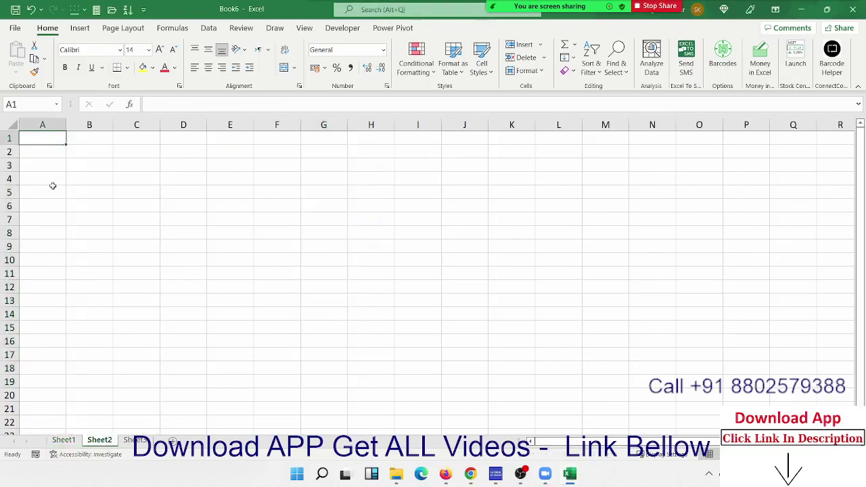
type("Sales")
key("Return")
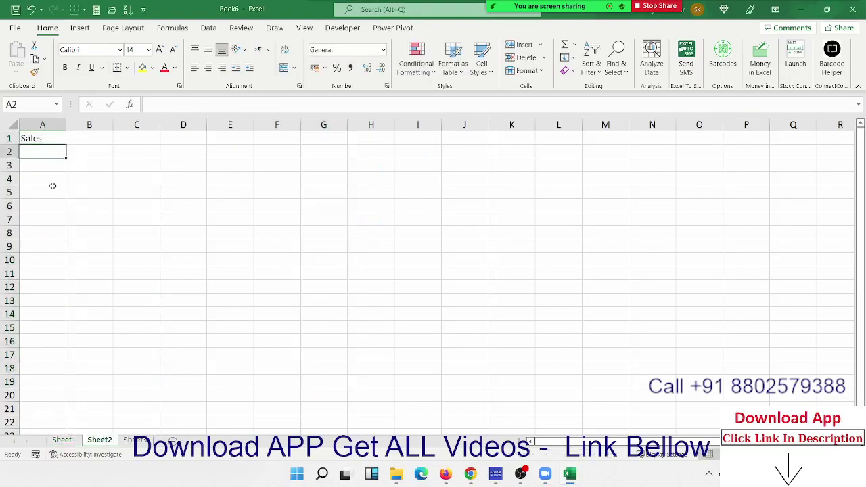
type("85")
key("Return")
type("25")
key("Return")
Enter the remaining sales figures 63, 36, 36, 63, 36, 63 down to A9
type("63 ")
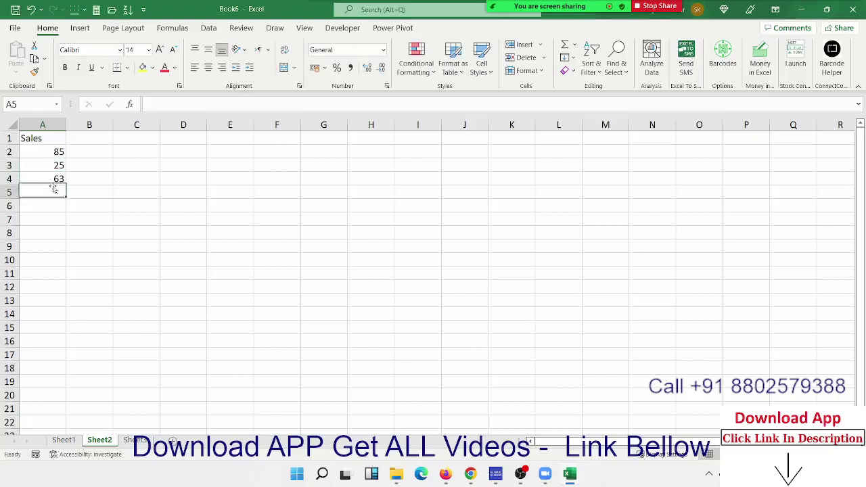
type("36")
key("Return")
type("36")
key("Return")
type("63")
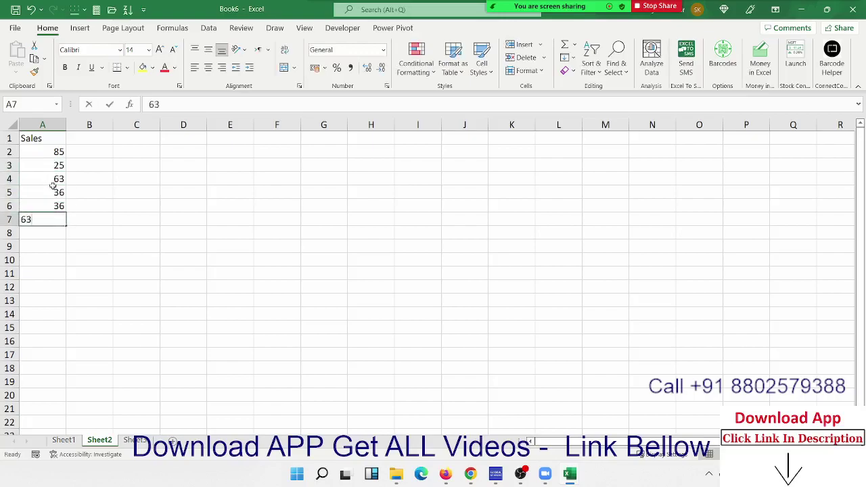
key("Return")
type("36")
key("Return")
type("63")
key("Return")
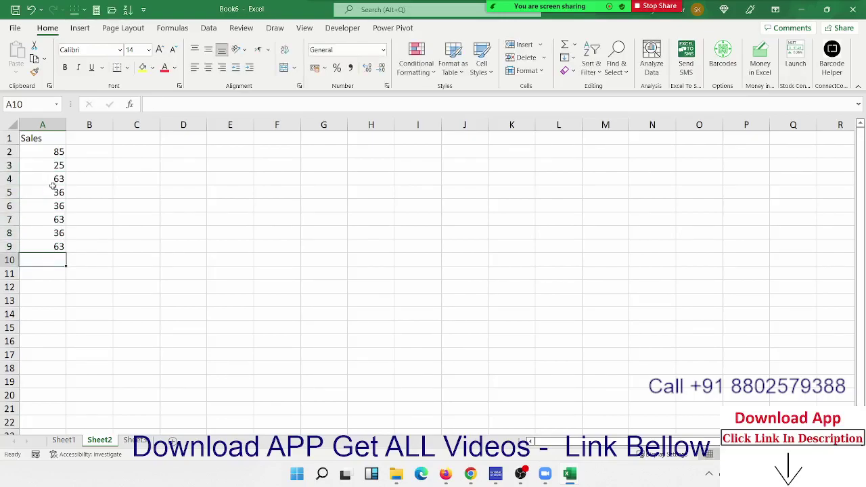
left_click(97, 137)
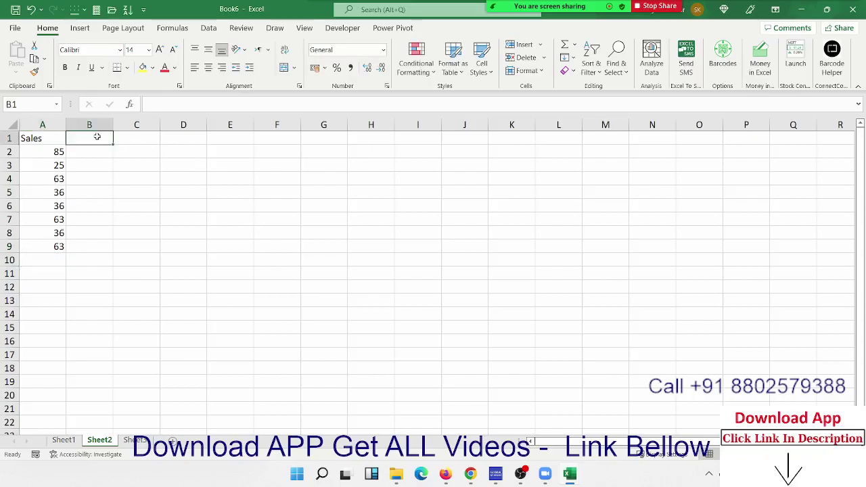
Add the inc header in B1 and a >50 criterion note in D3
type("inc")
key("Return")
key("Return")
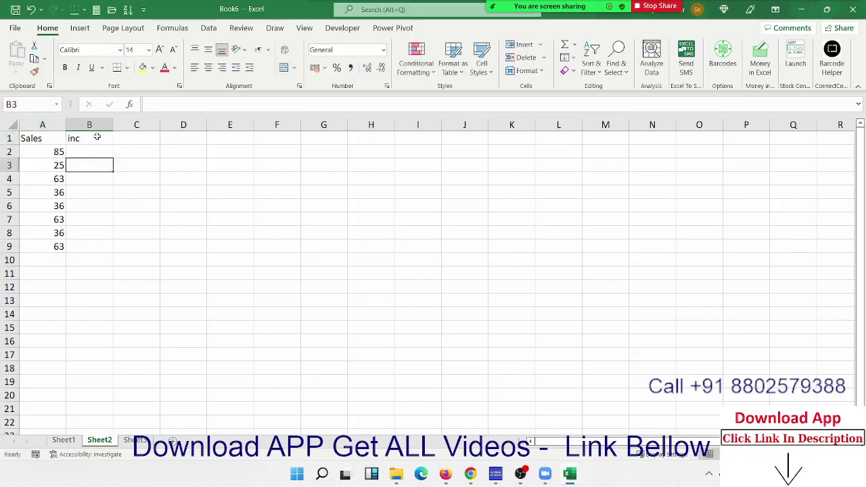
key("Right")
key("Right")
type(">")
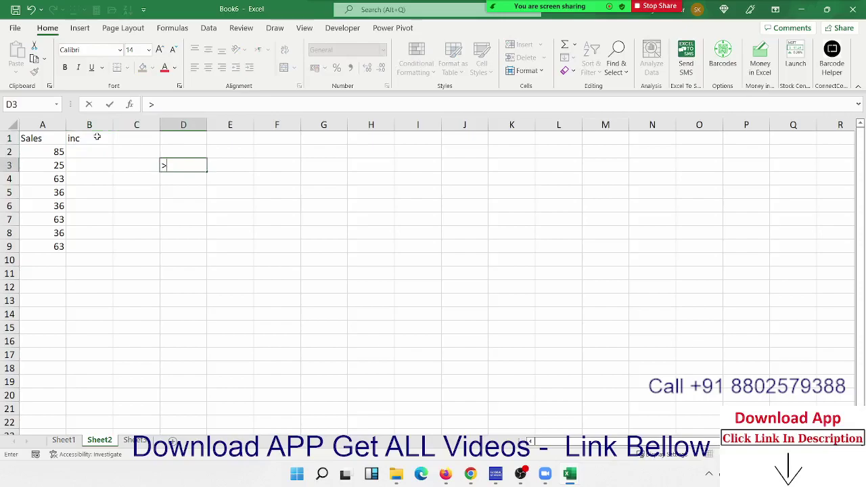
type("50")
key("Return")
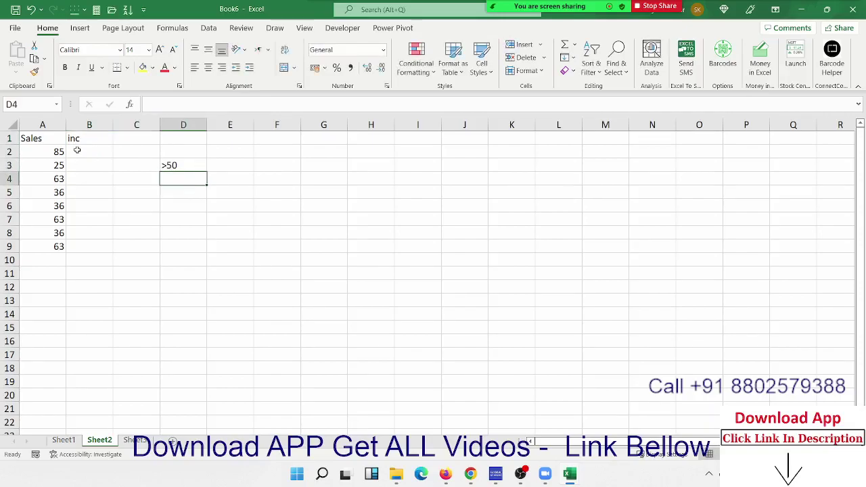
Enter 500 in B2 as a placeholder incentive value
left_click(77, 152)
type("5")
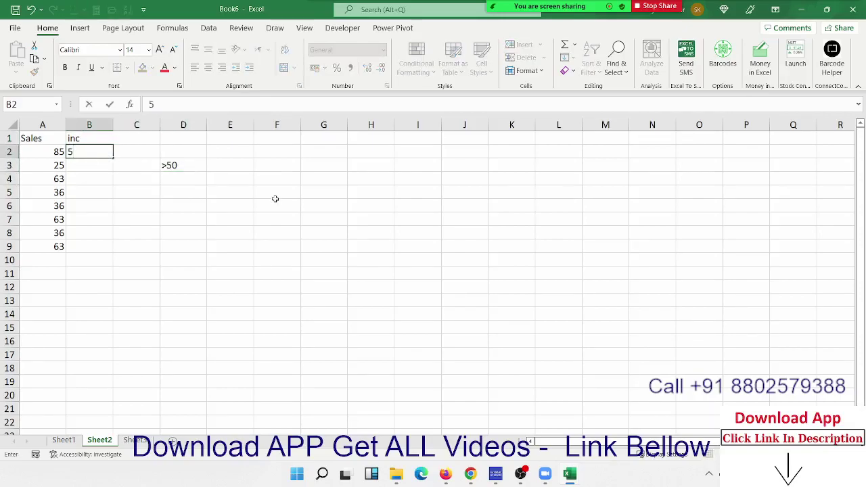
type("00")
key("Return")
key("Right")
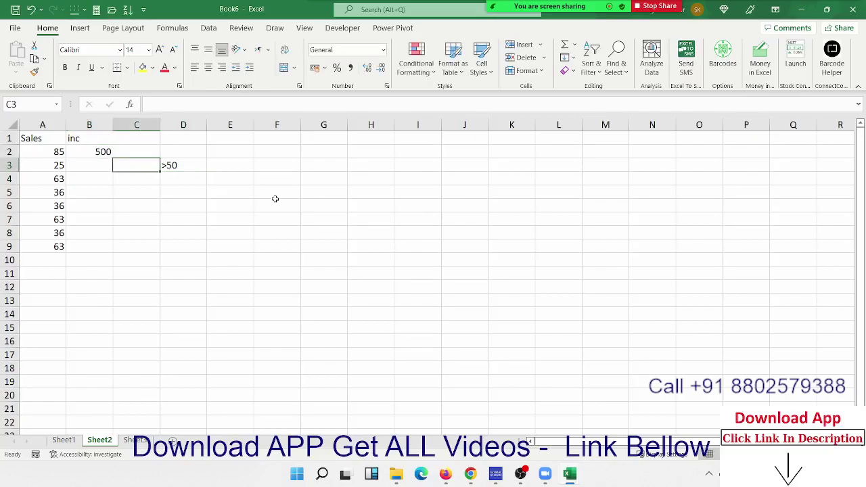
key("Left")
key("Up")
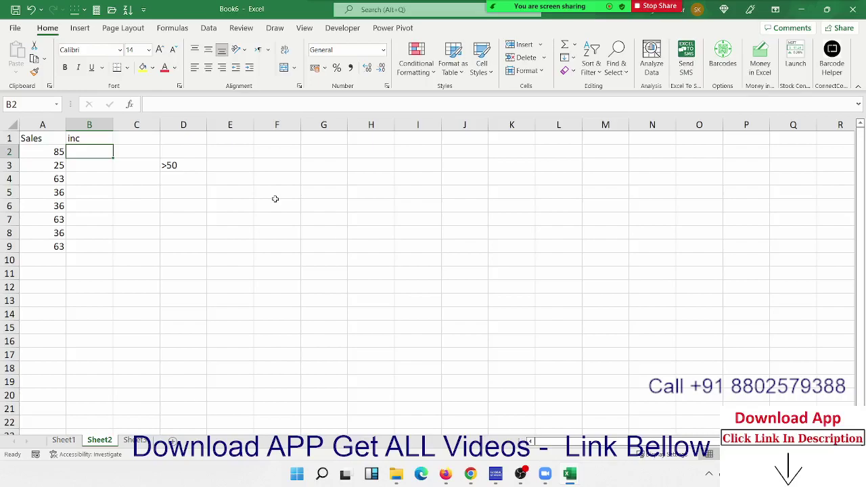
Replace B2 with =IF(A2>50,500,0) and fill it down to B9
type("=if")
key("Tab")
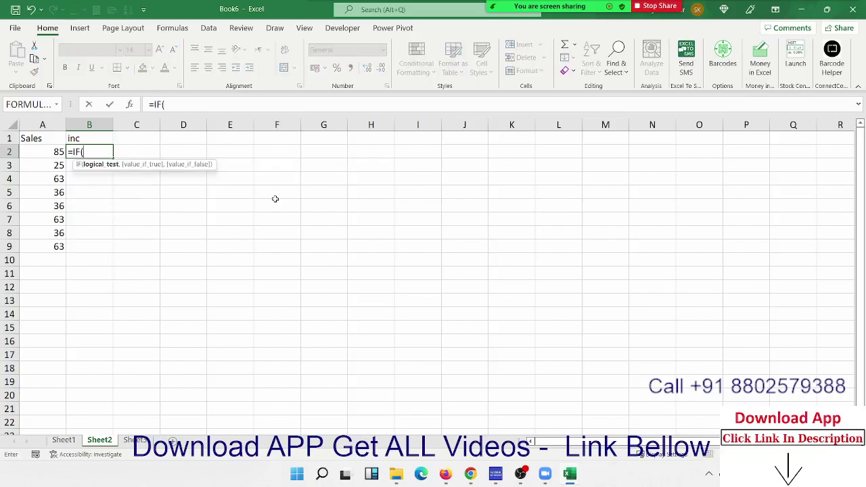
key("Left")
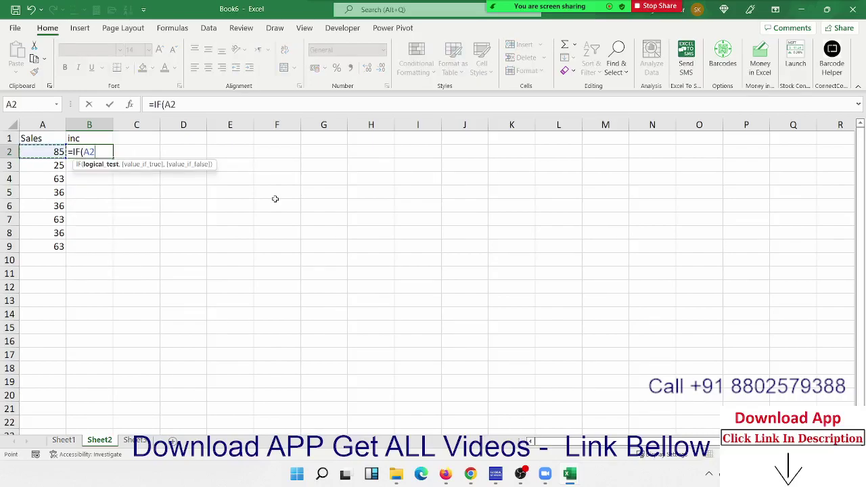
type(">50")
type(",500")
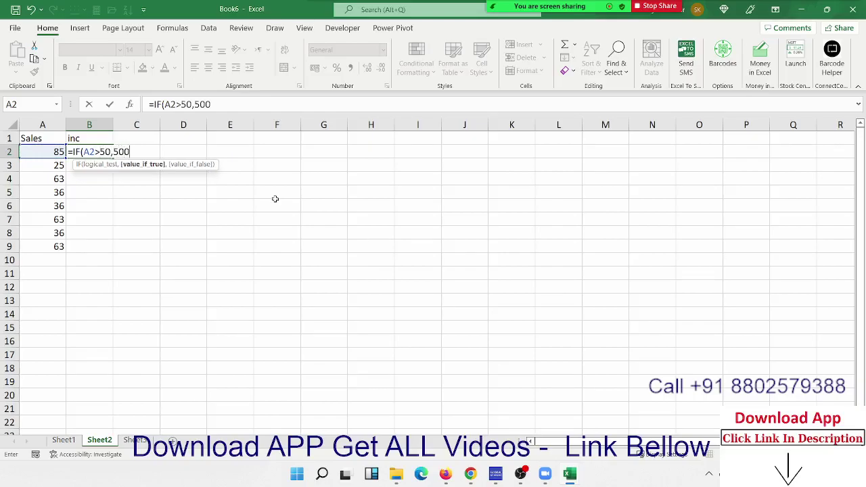
type("0")
key("BackSpace")
type(",")
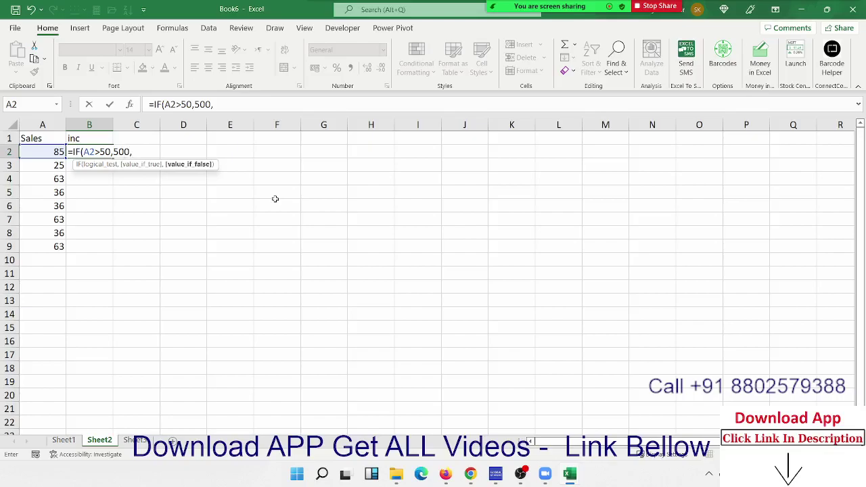
type("0")
key("ctrl+Return")
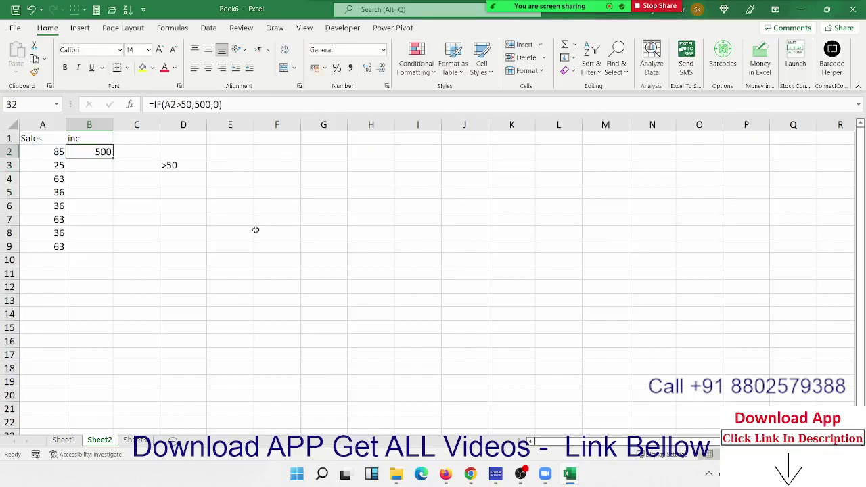
double_click(113, 158)
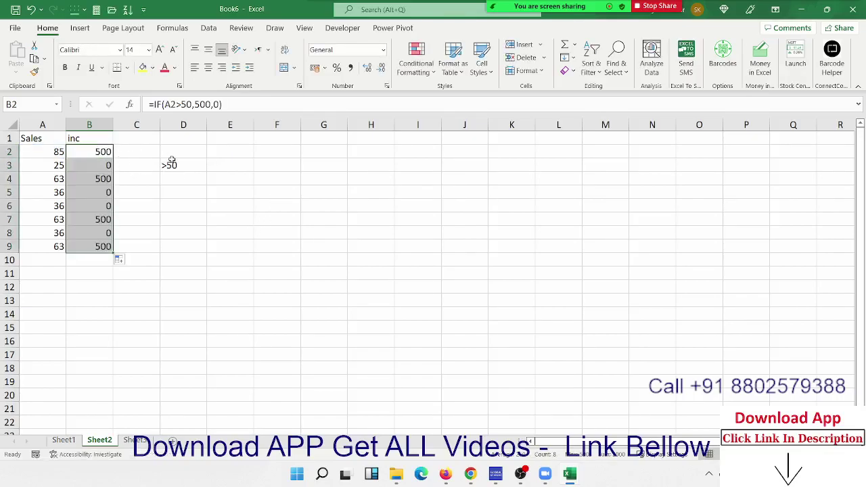
left_click(210, 157)
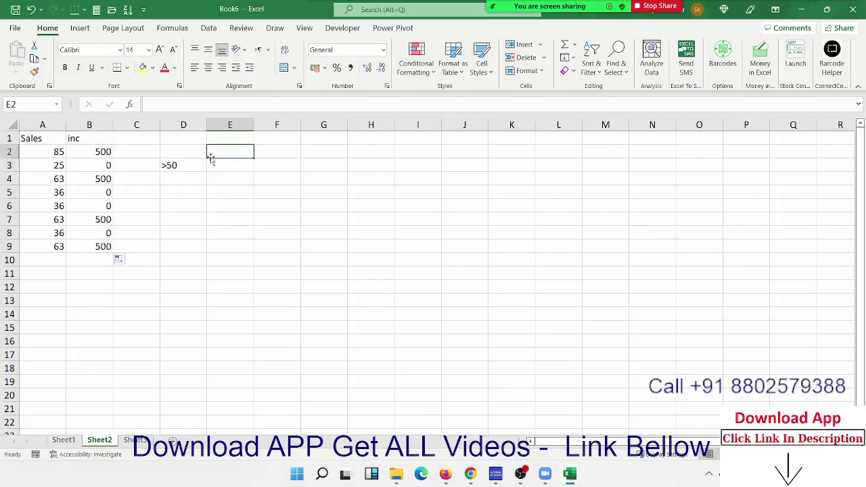
Add a 50-80 range note in E2 and clear the inc results in B2:B9
type("50-80")
key("Return")
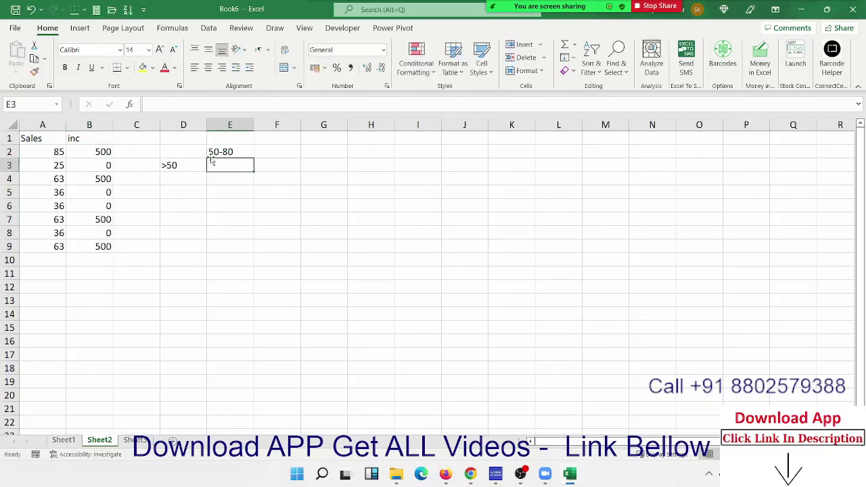
left_click(107, 152)
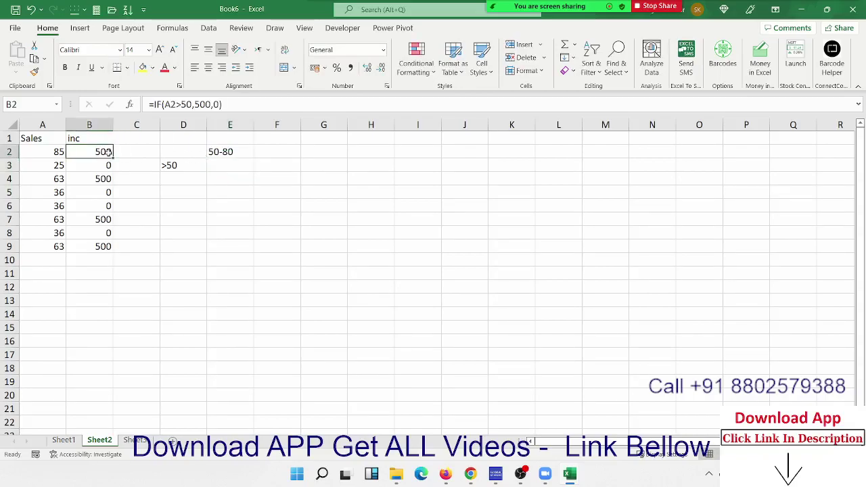
double_click(107, 152)
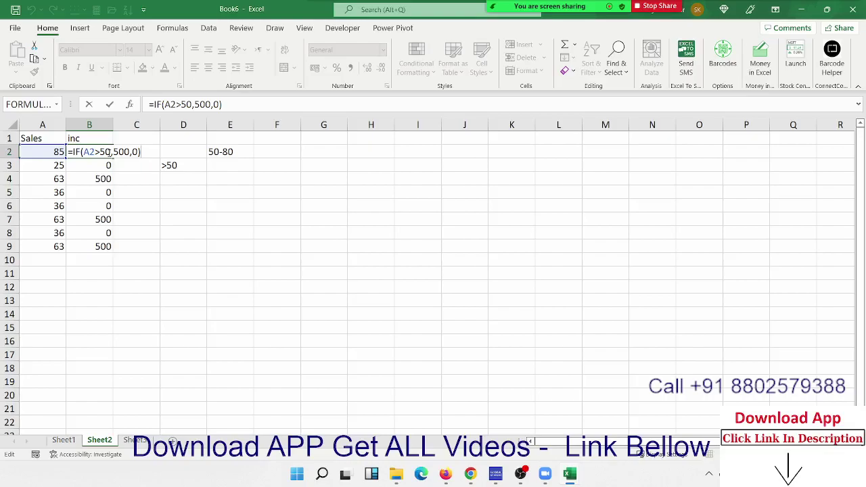
key("Escape")
key("ctrl+shift+Down")
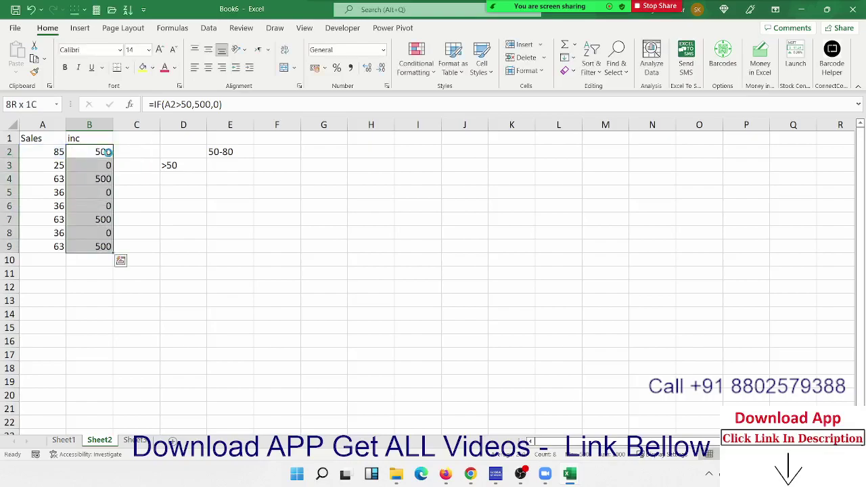
key("Delete")
key("Up")
Enter =AND(A2>=50,A2<=80) in B2, which returns FALSE for 85
left_click(107, 152)
type("=")
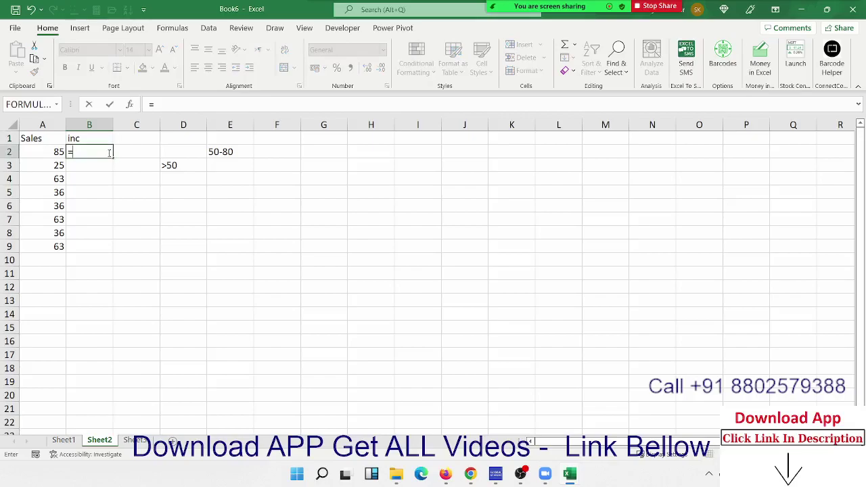
type("and")
key("Tab")
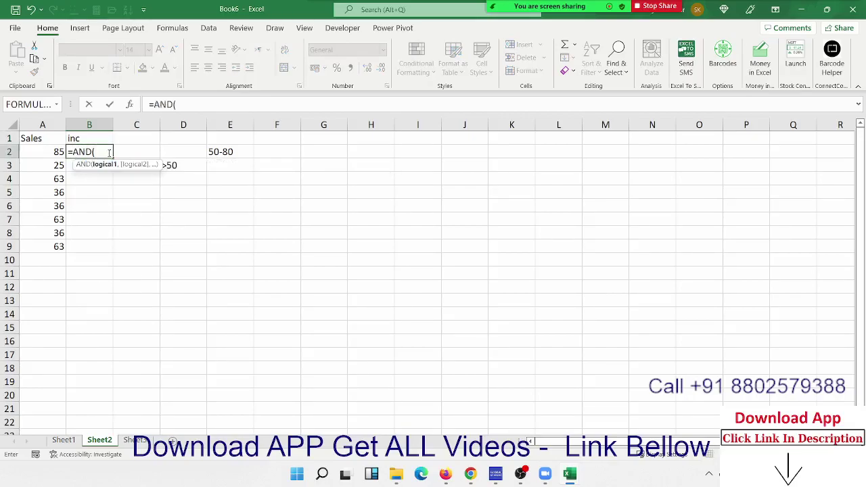
key("Left")
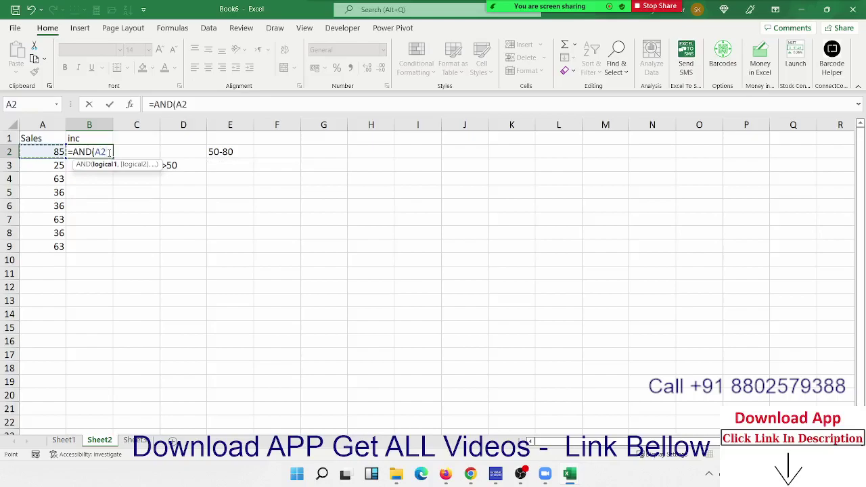
type(">=")
type("500")
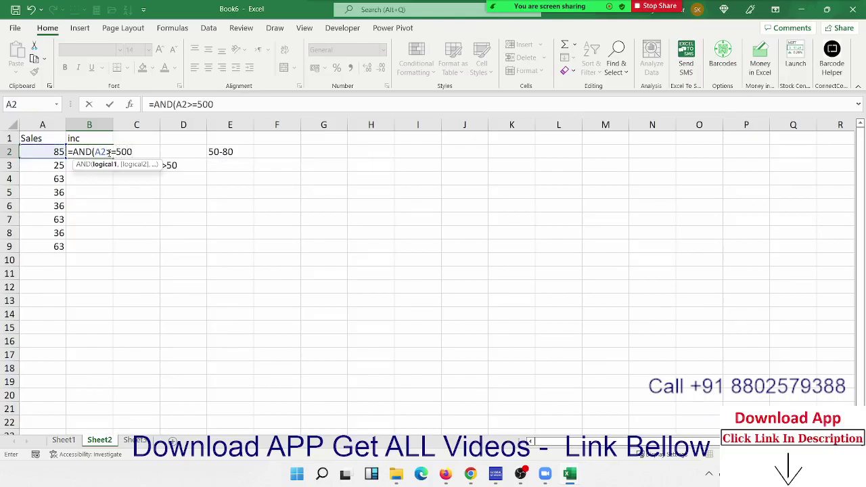
key("BackSpace")
type(",")
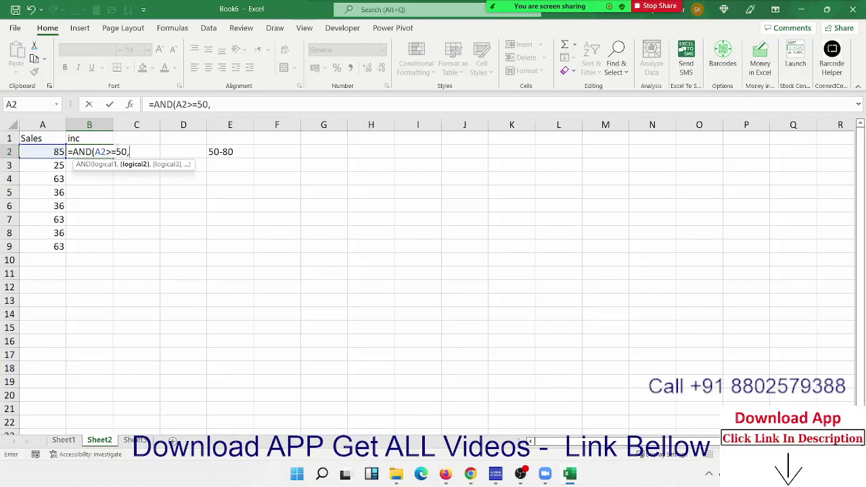
left_click(33, 150)
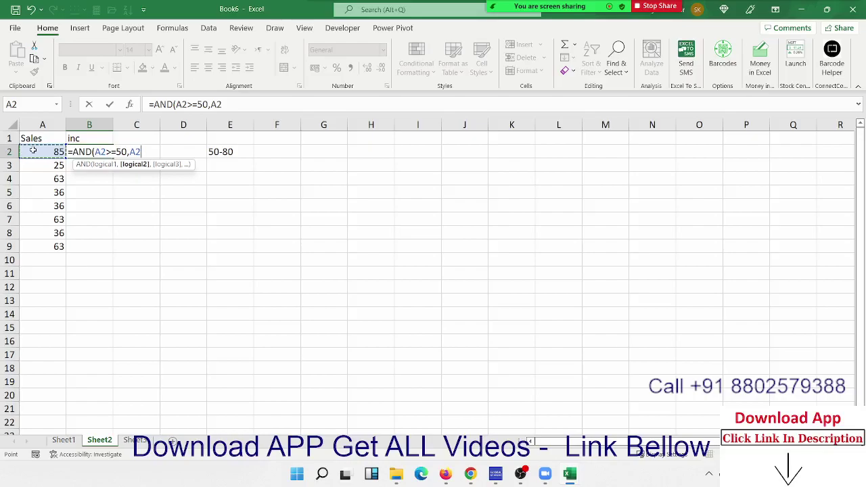
type("<=")
type("80")
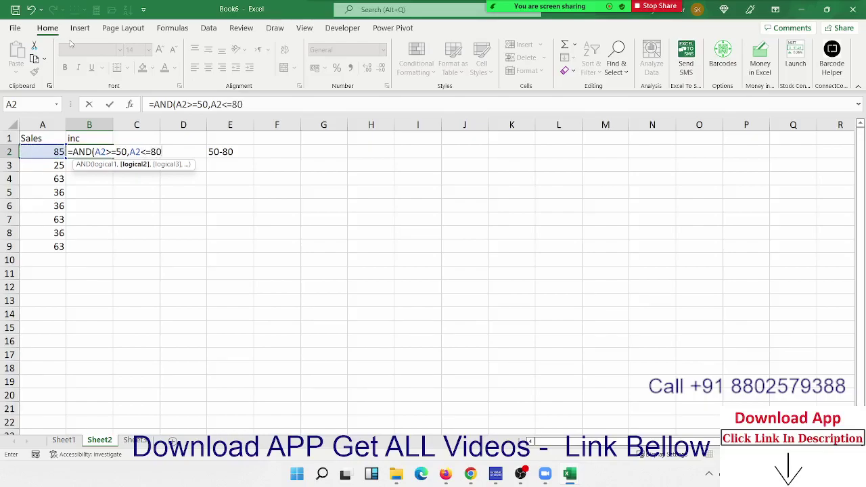
type(")")
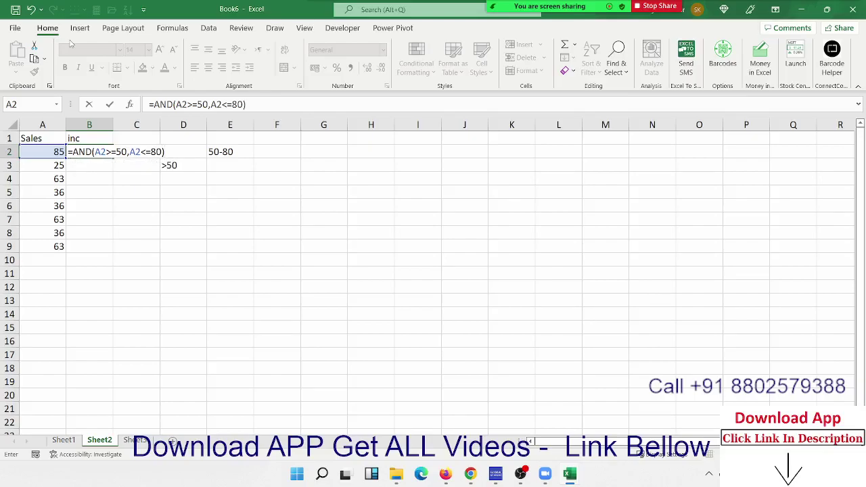
key("Return")
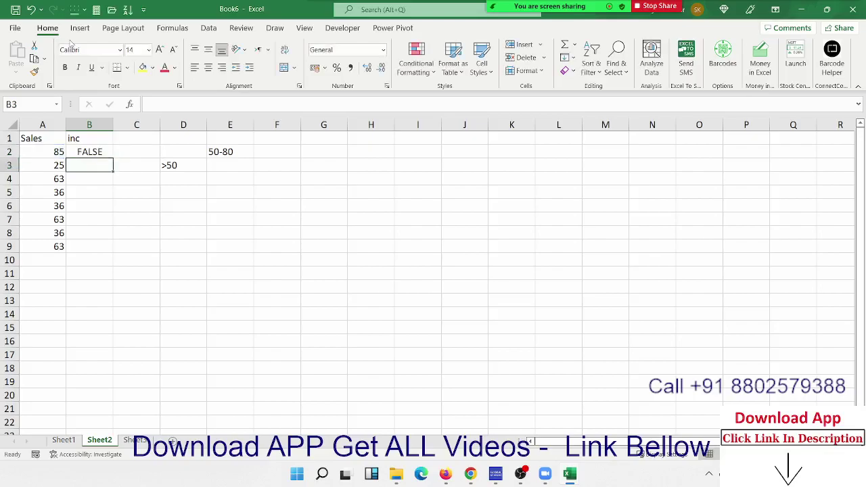
key("Up")
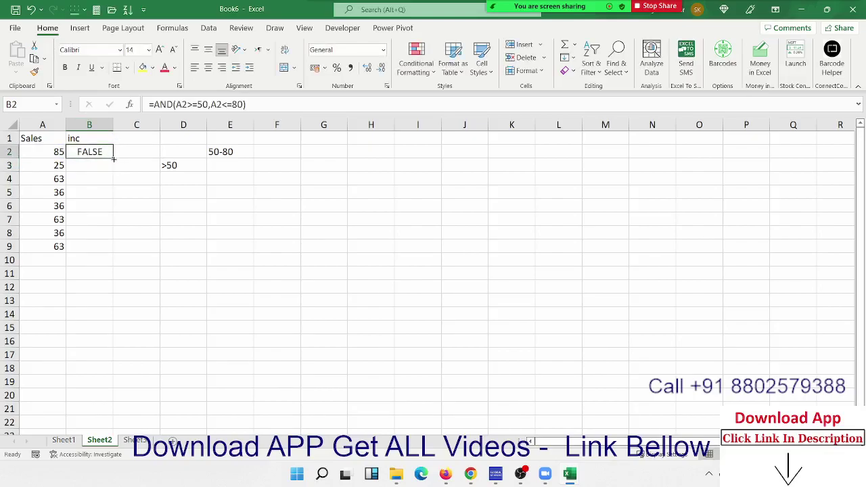
Copy the AND formula down to B9 and check the result in B4
double_click(113, 158)
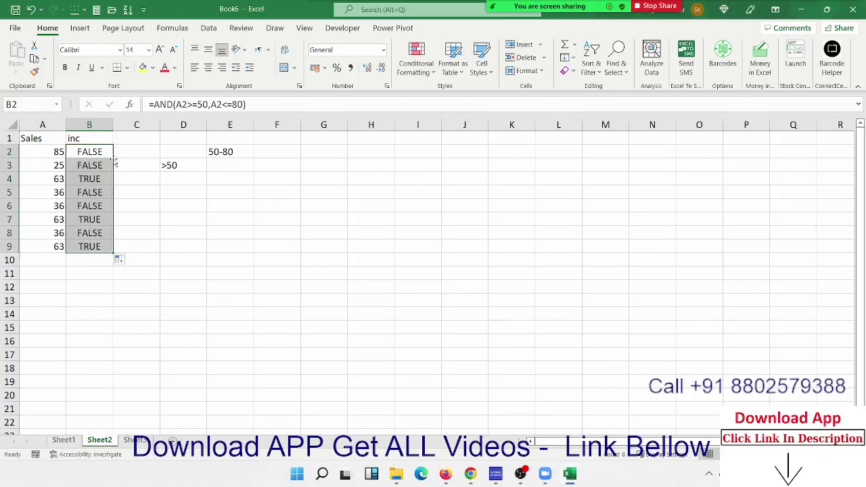
left_click(85, 150)
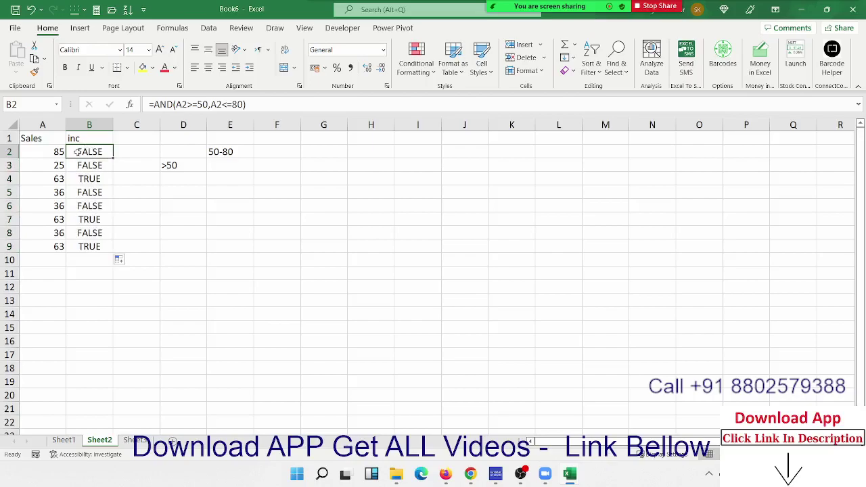
left_click(78, 180)
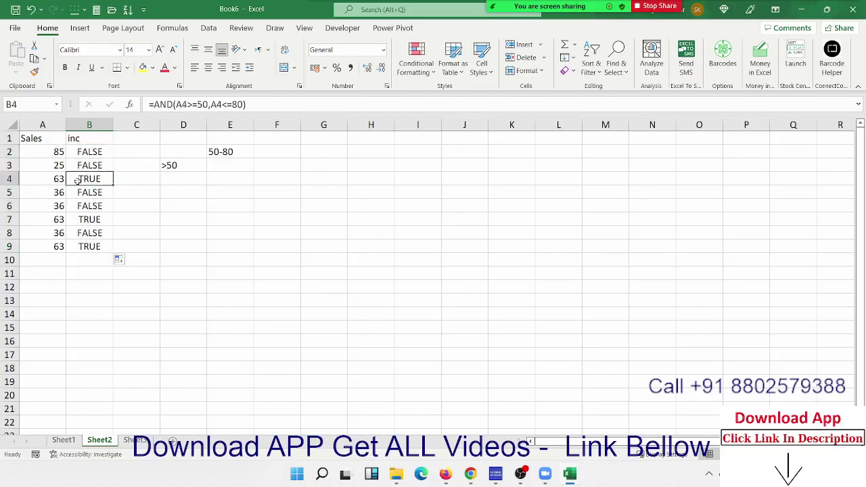
left_click(86, 151)
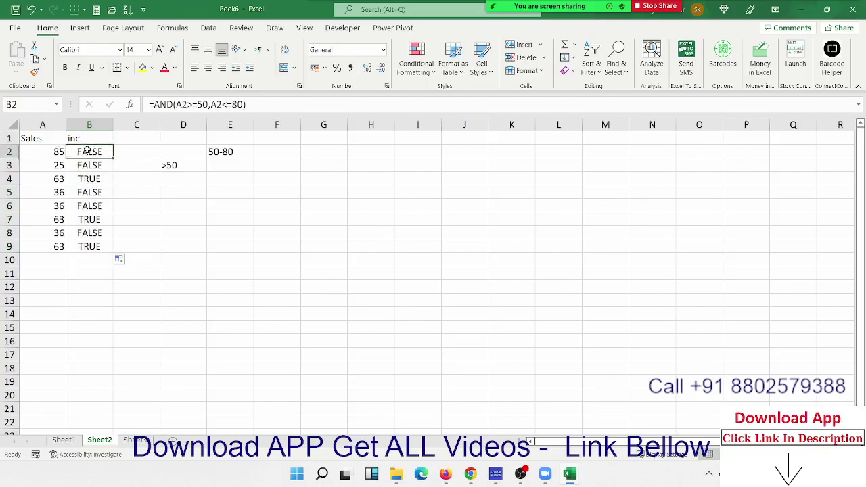
Wrap B2 into =IF(AND(A2>=50,A2<=80),500,0) and fill it down to B9
left_click(152, 104)
type("IF")
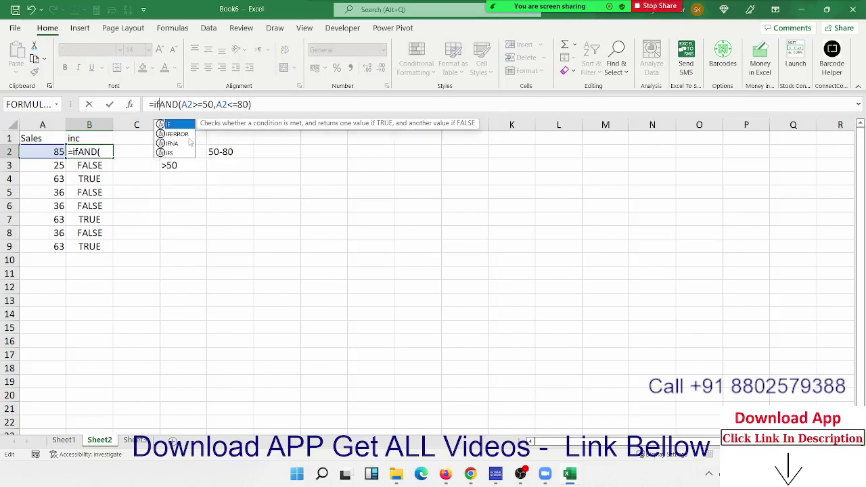
type("(")
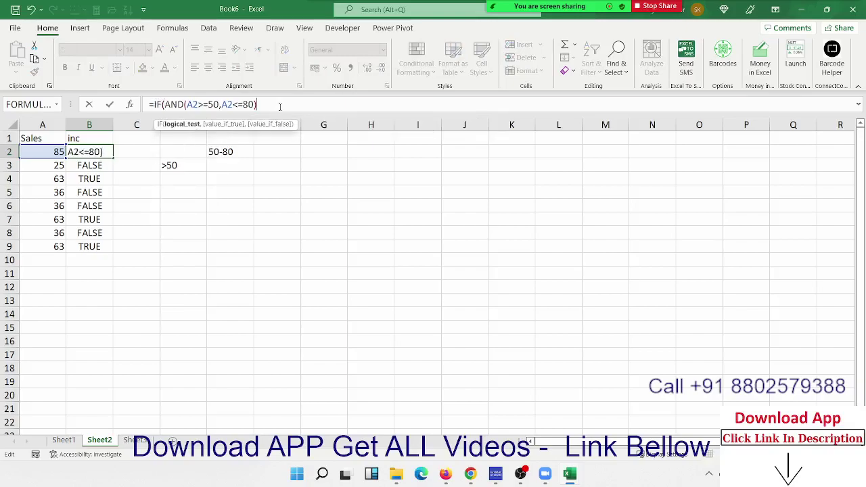
type(",500")
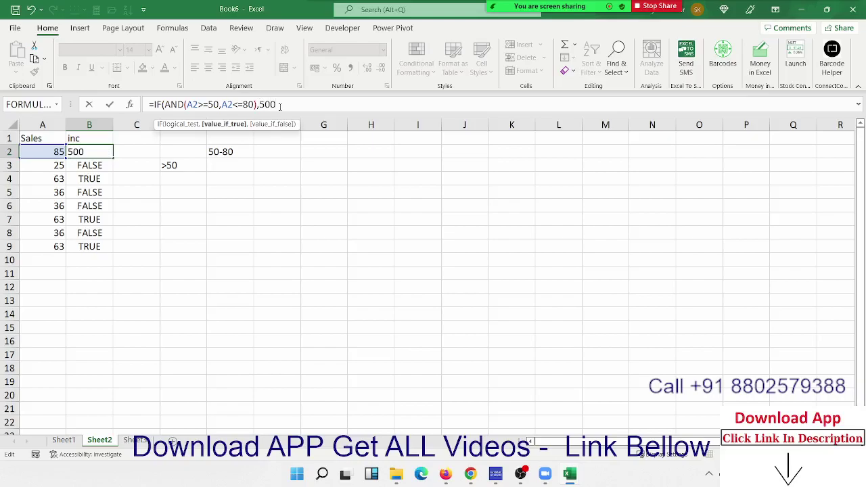
type(",0")
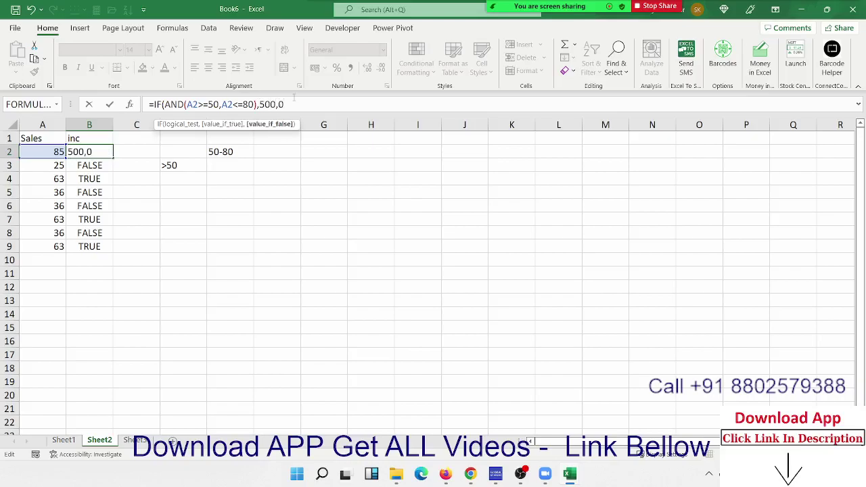
key("Return")
key("Return")
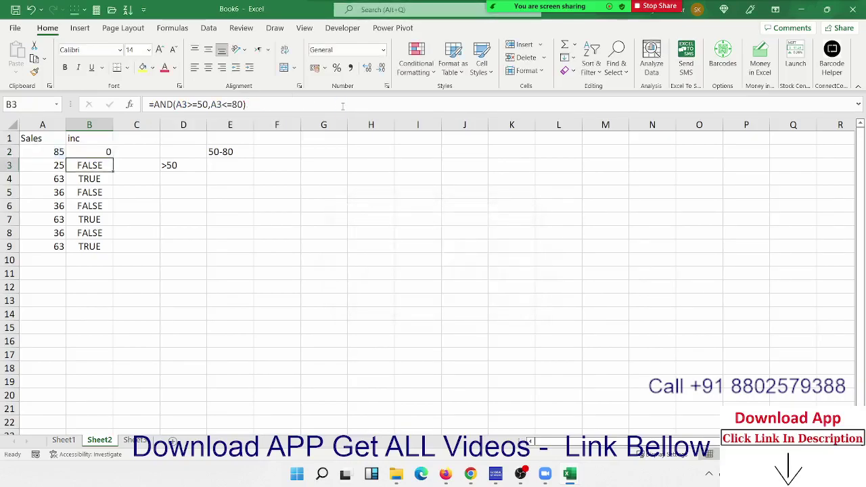
left_click(110, 151)
double_click(112, 159)
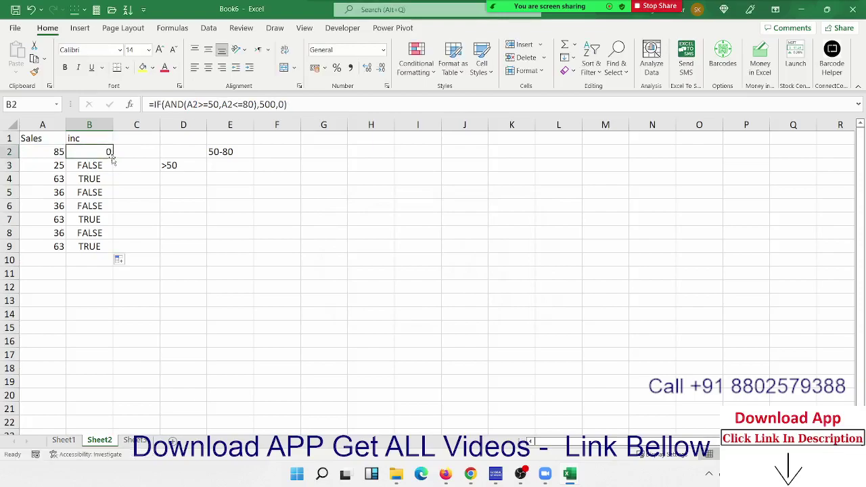
double_click(113, 159)
left_click(220, 158)
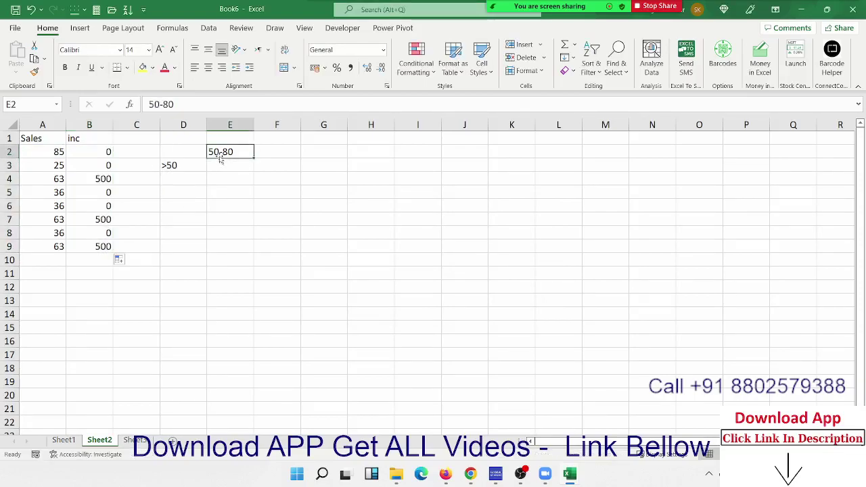
left_click(174, 165)
left_click_drag(205, 162, 183, 152)
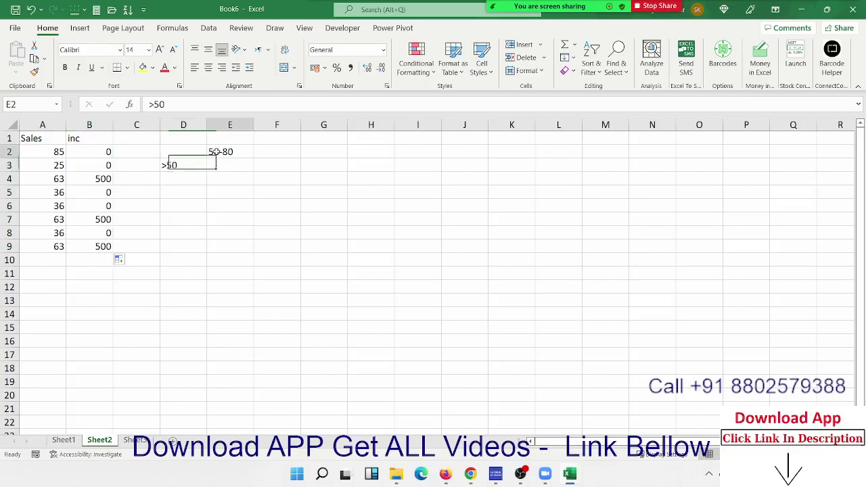
double_click(90, 153)
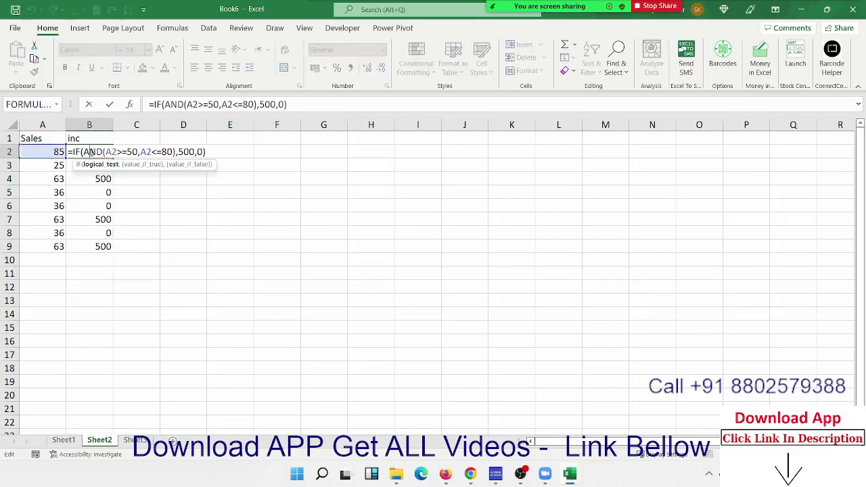
double_click(89, 152)
type("`")
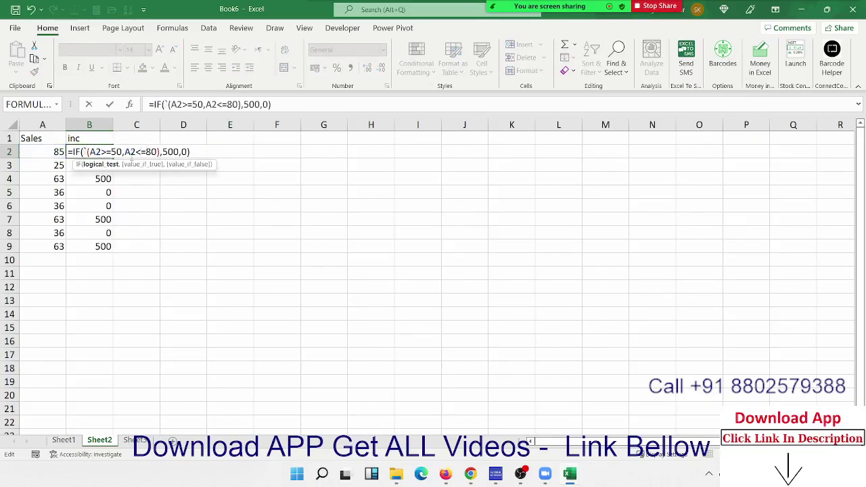
key("Escape")
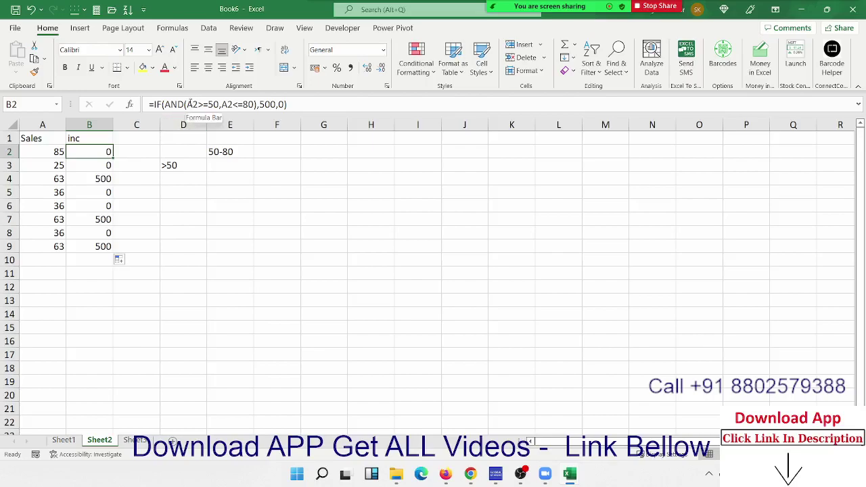
left_click_drag(188, 104, 215, 105)
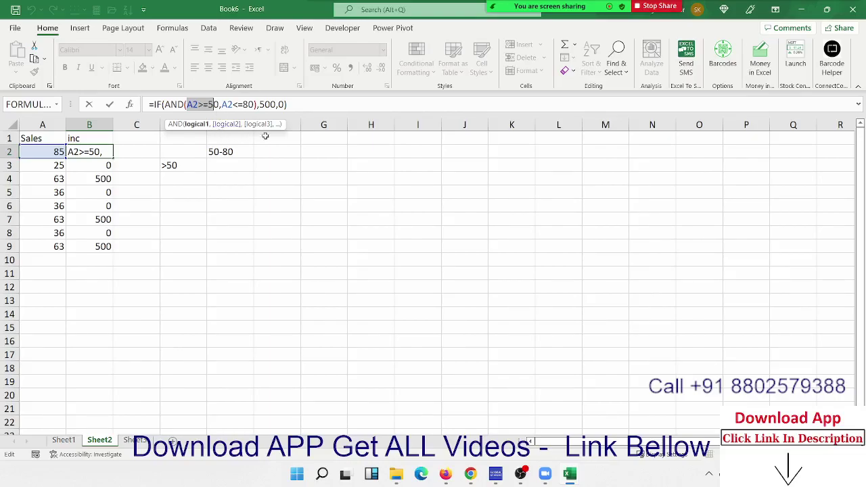
key("ctrl+Return")
Enter Days in H1 and Sat in H2, then auto-fill weekday names down to Mon in H18
left_click(359, 140)
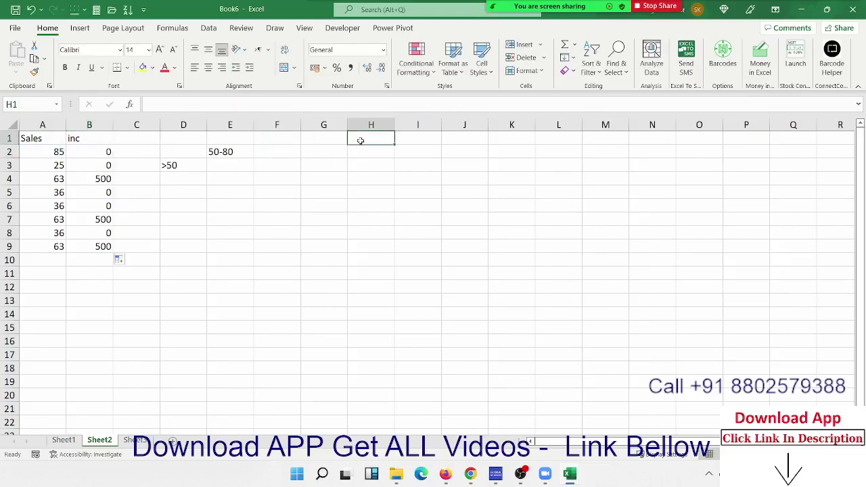
type("Days")
key("Return")
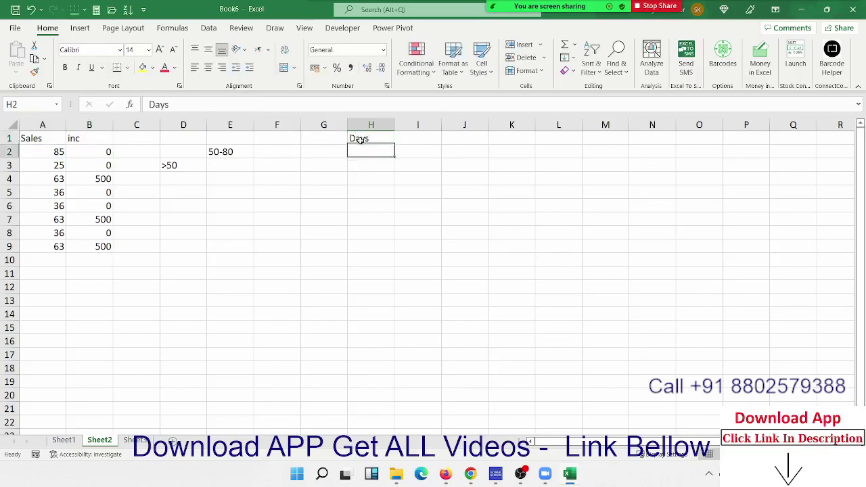
type("Sat")
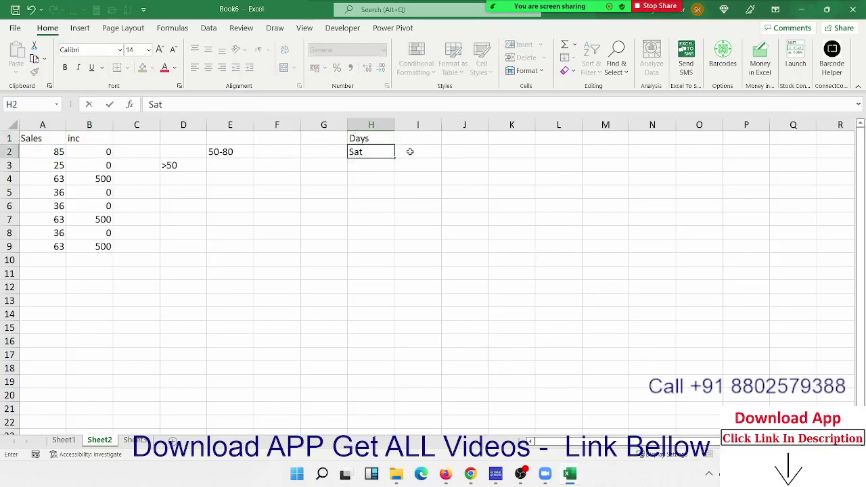
left_click(399, 167)
left_click(388, 153)
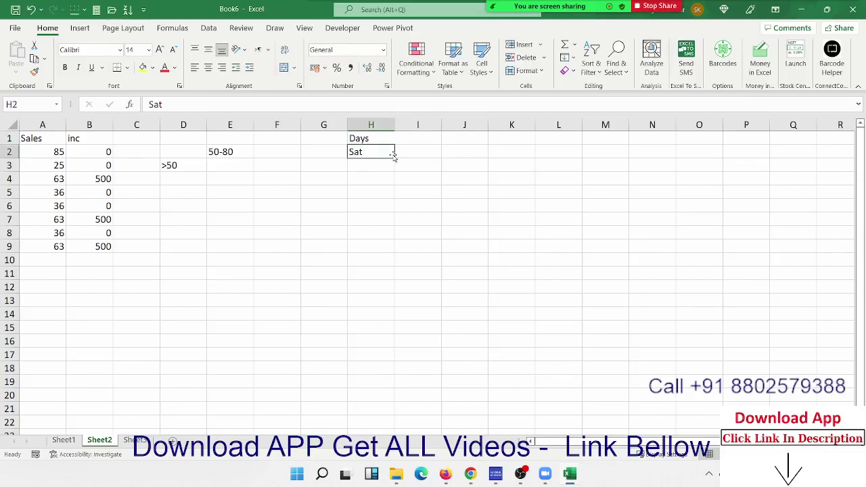
left_click_drag(395, 156, 395, 374)
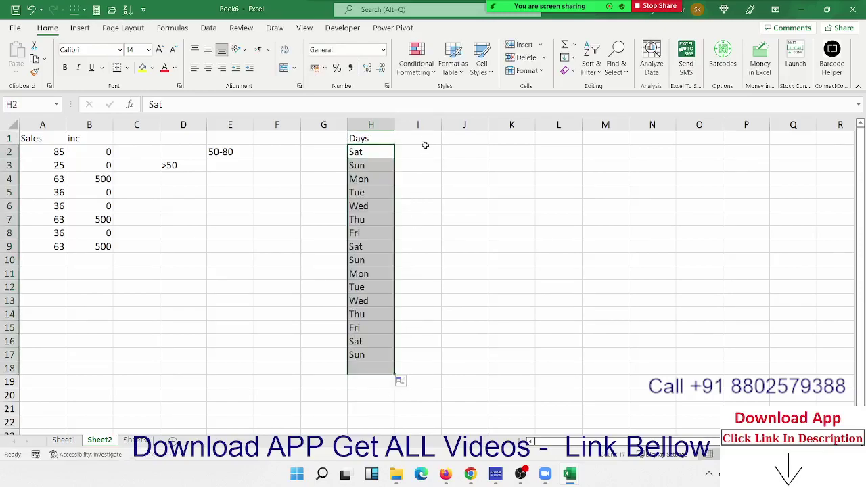
left_click(430, 138)
Add the office header in I1 and a Sat-Sun label in K2, fixing its typo
type("offic")
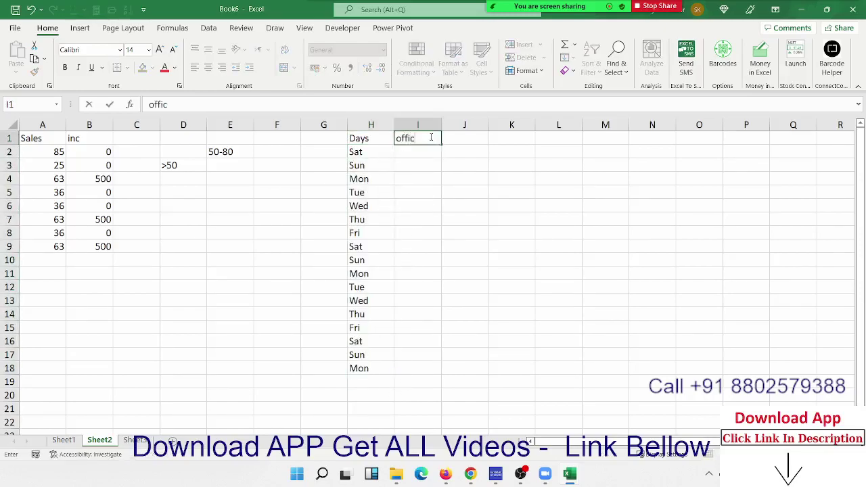
type("e")
key("Tab")
key("Tab")
key("Down")
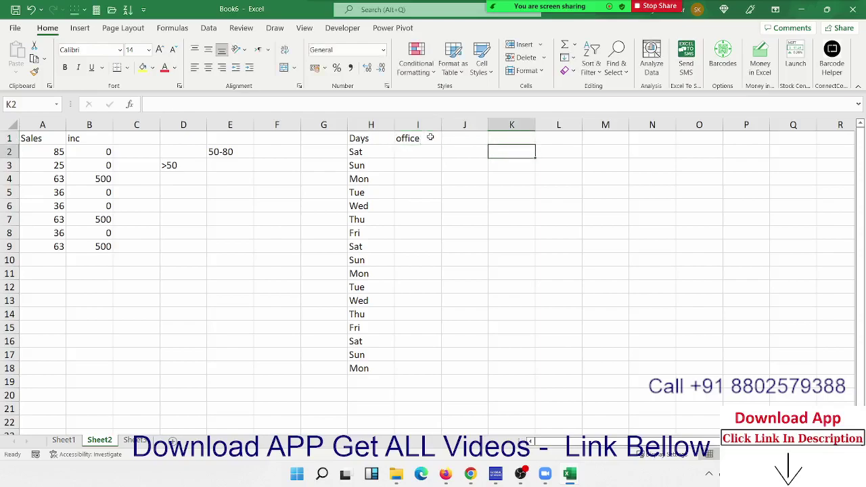
type("Sat-")
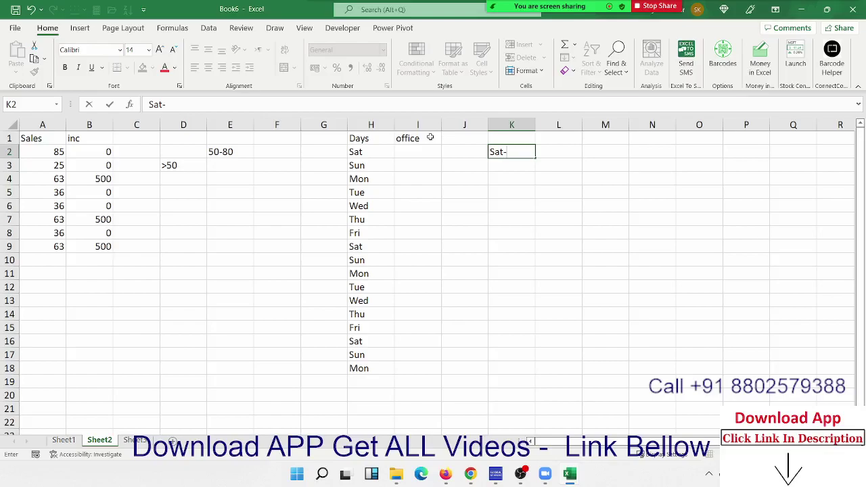
type("Syn")
key("Tab")
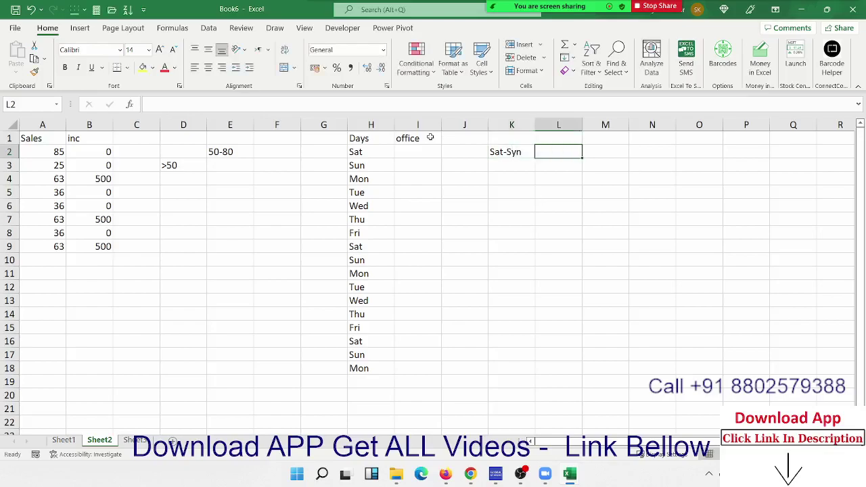
key("Left")
key("F2")
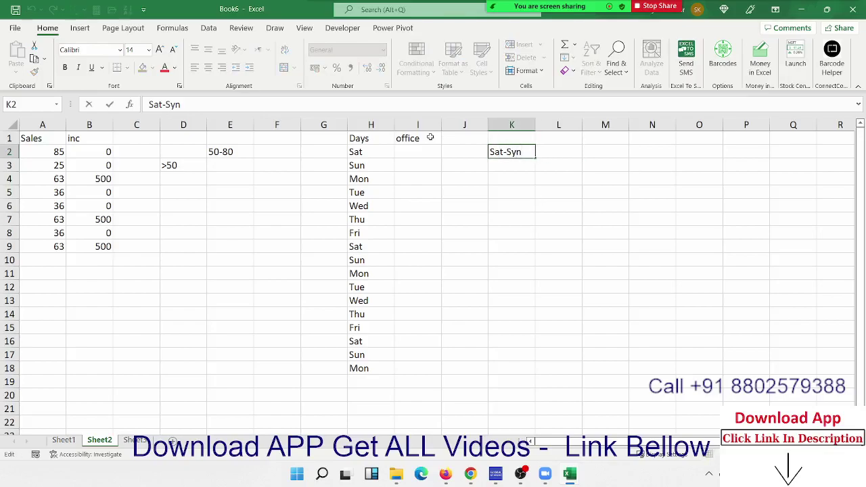
key("BackSpace")
key("BackSpace")
type("un")
key("Return")
Complete the key with W/O in L2, Mon-Fri in K3 and Open in L3
key("Up")
key("Right")
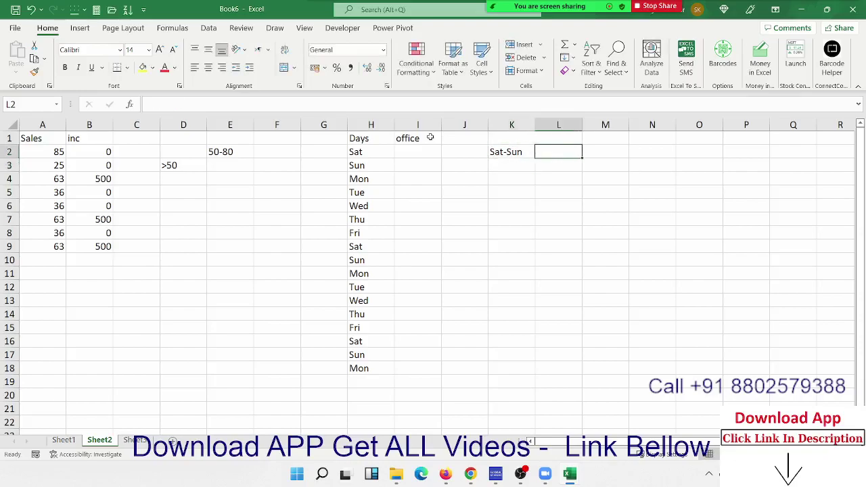
type("W")
type("/O")
key("Return")
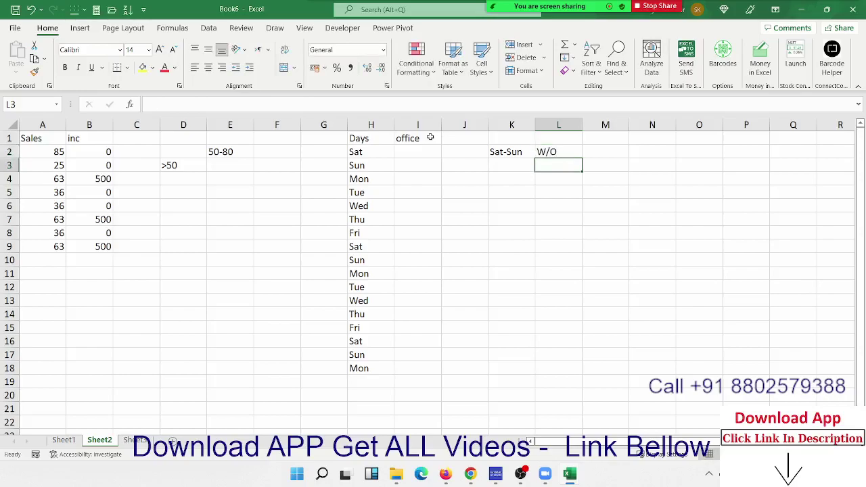
key("Left")
type("Min")
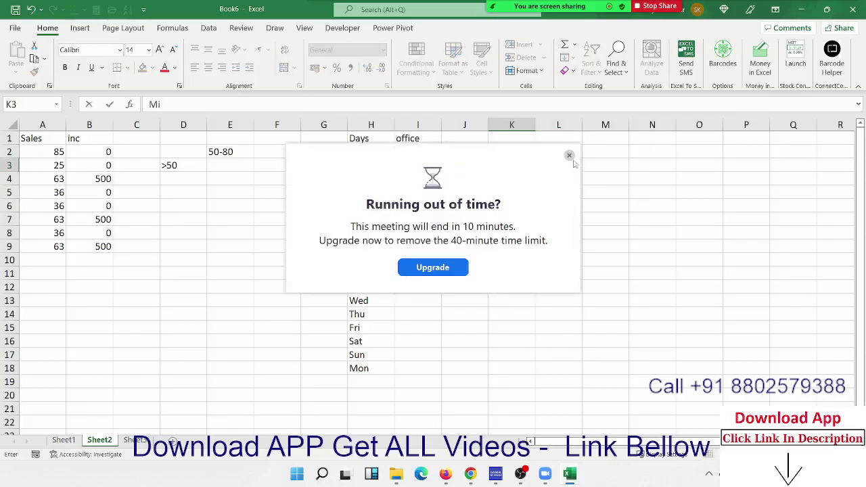
left_click(569, 154)
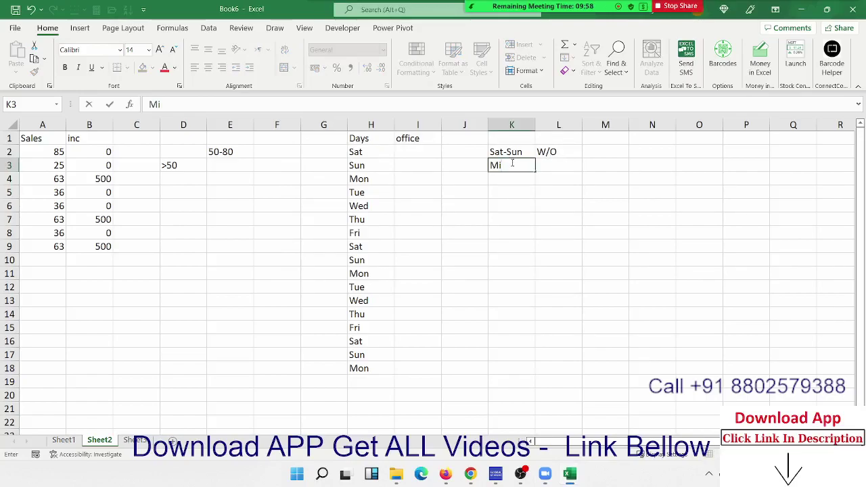
type("on")
key("BackSpace")
key("BackSpace")
key("BackSpace")
type("on-Fri")
key("Tab")
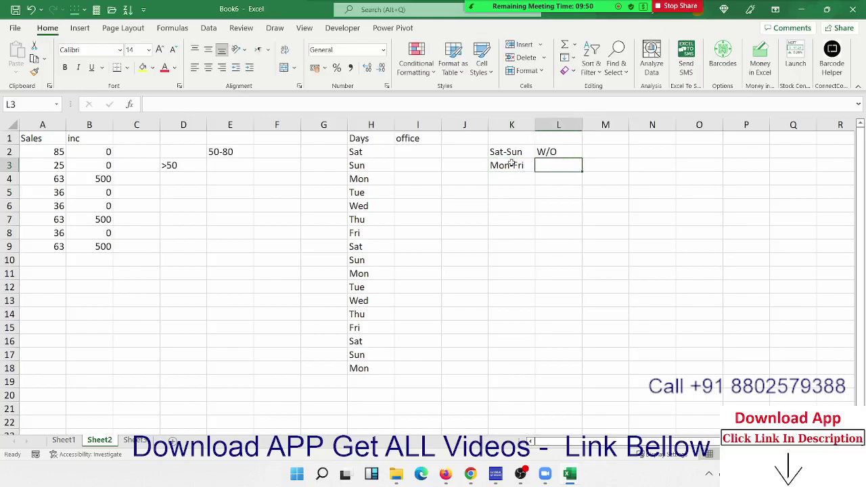
type("Open")
key("Return")
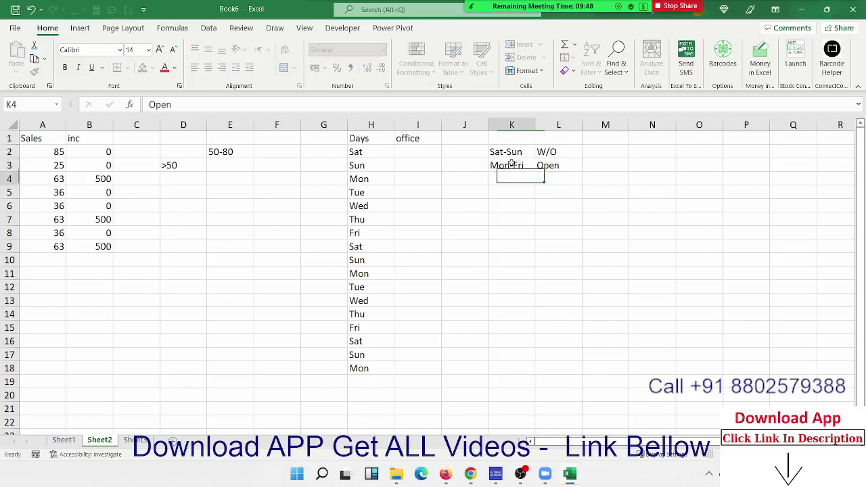
key("Left")
key("Left")
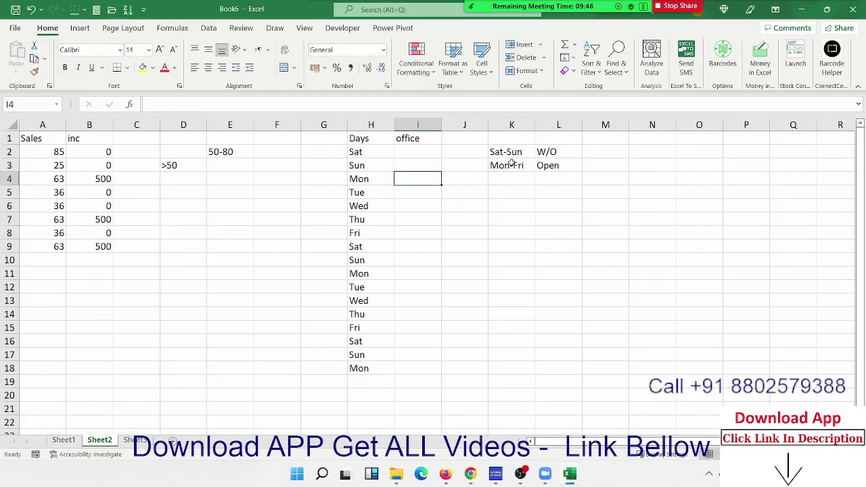
Enter =OR(H2="Sat",H2="Sun") in I2 to test for weekend days
left_click(410, 154)
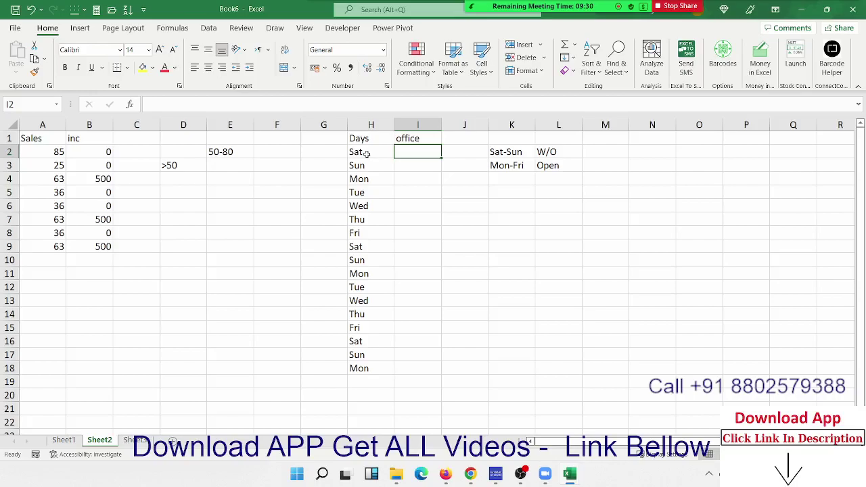
type("=")
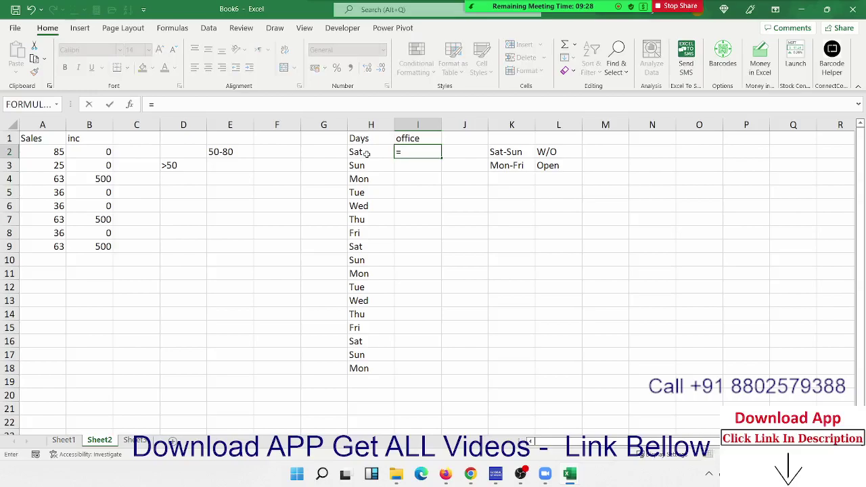
type("or")
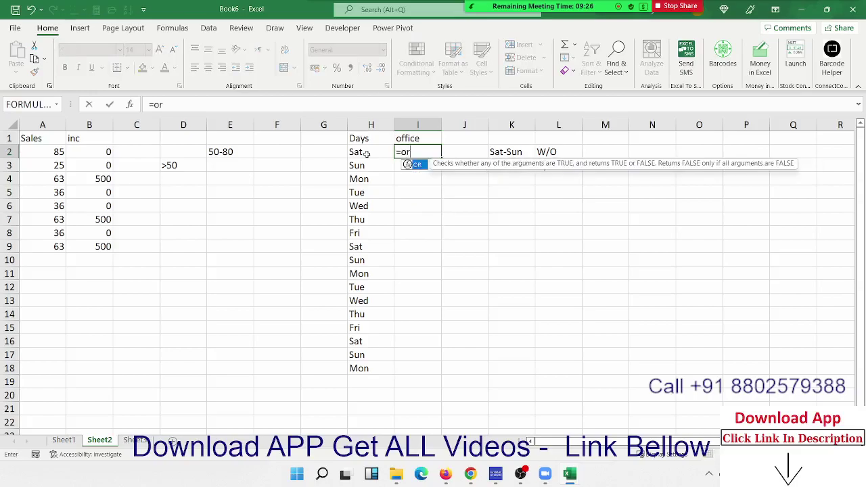
key("Tab")
left_click(365, 153)
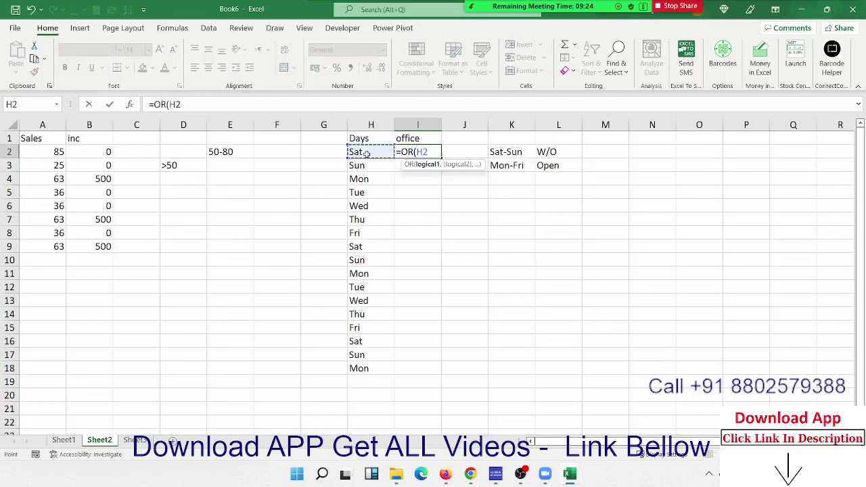
type("=\"")
type("Sat")
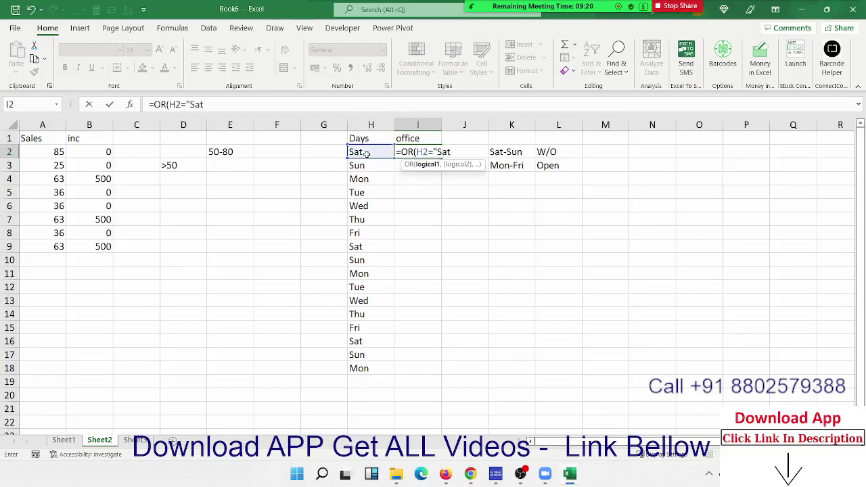
type("\",")
left_click(366, 154)
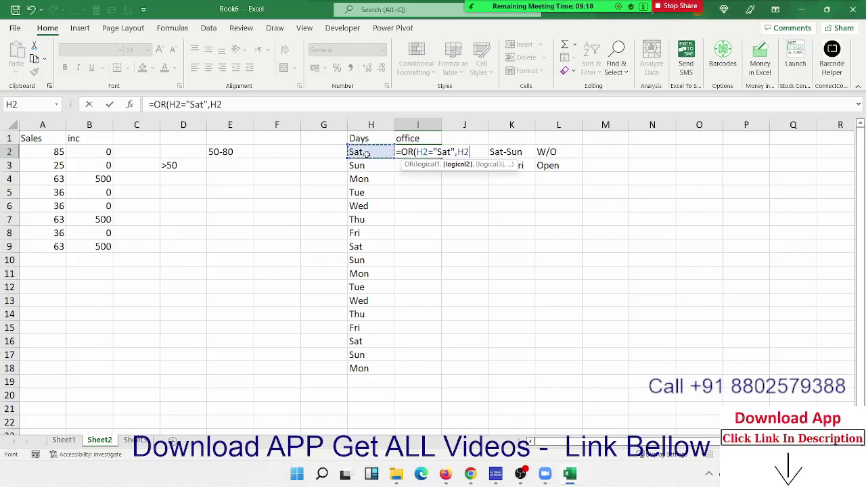
type("=\"Sun")
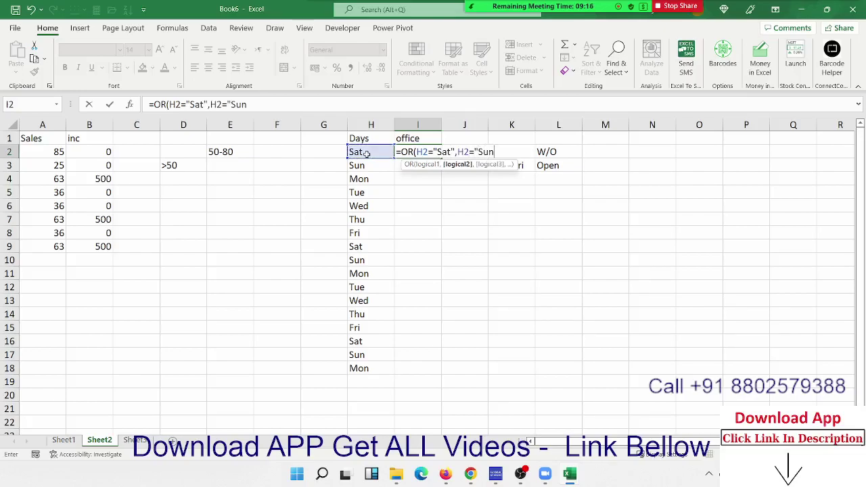
type("\")")
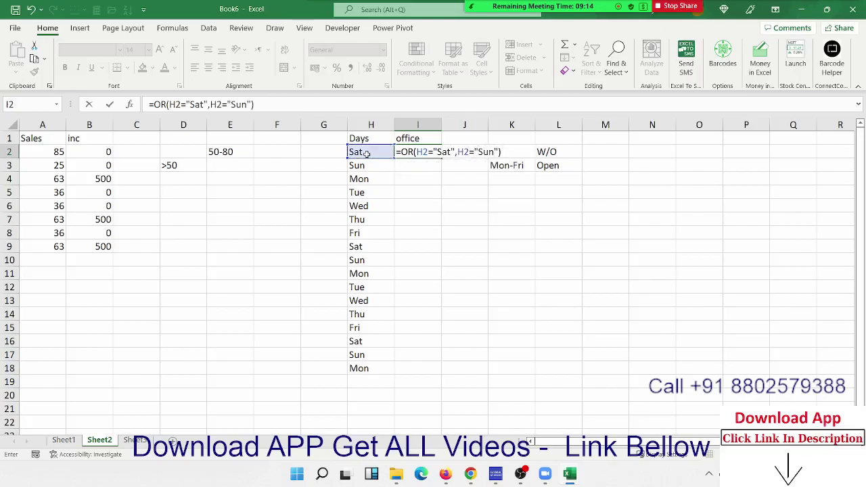
key("Return")
key("Up")
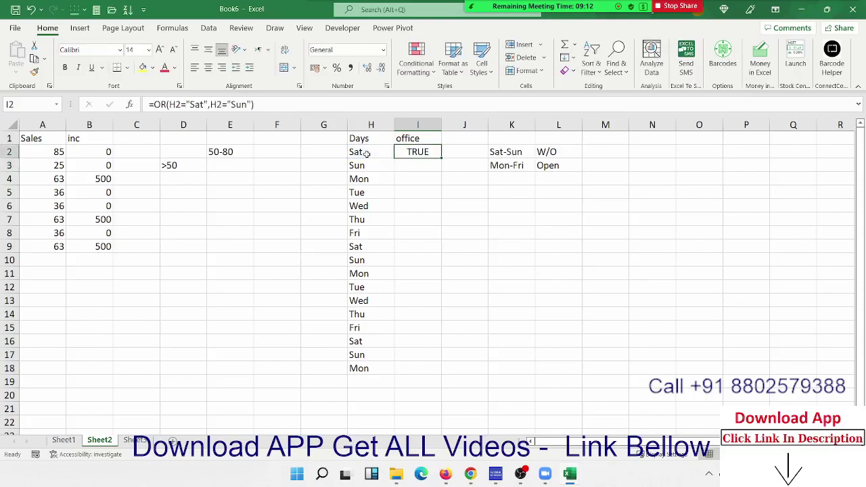
Copy the OR formula down to I18 and spot-check the TRUE/FALSE results
double_click(442, 155)
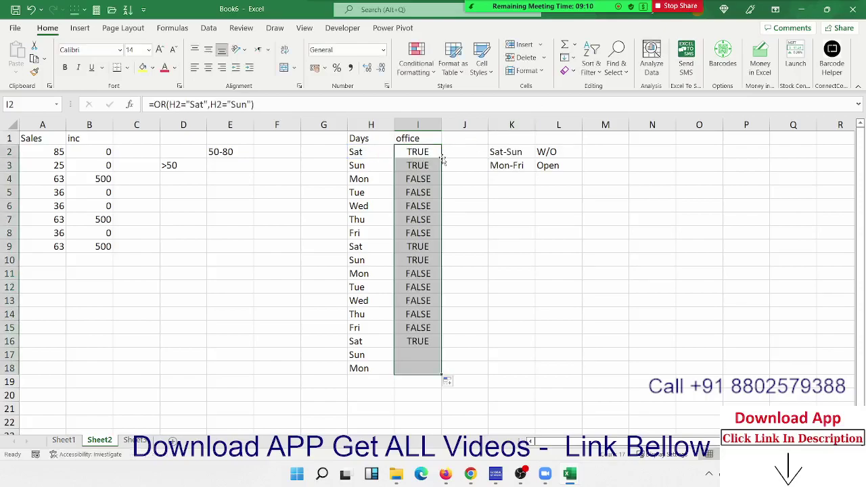
left_click(428, 166)
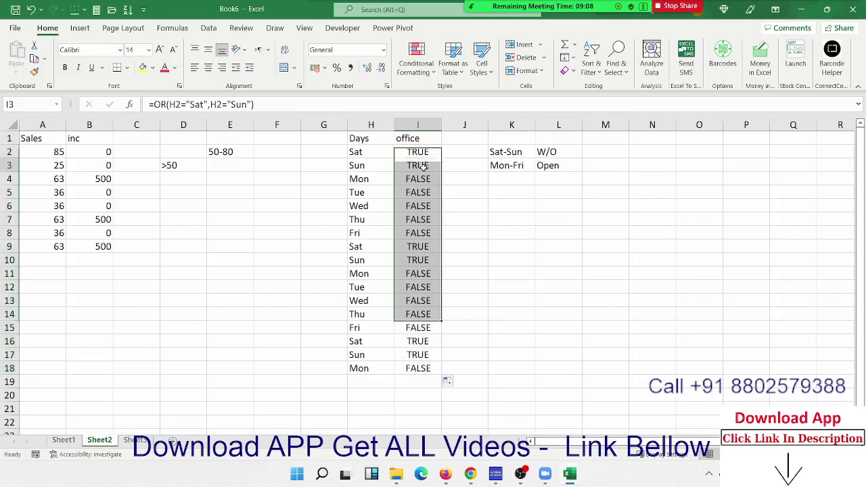
left_click(418, 206)
left_click(419, 245)
left_click(411, 324)
left_click(408, 365)
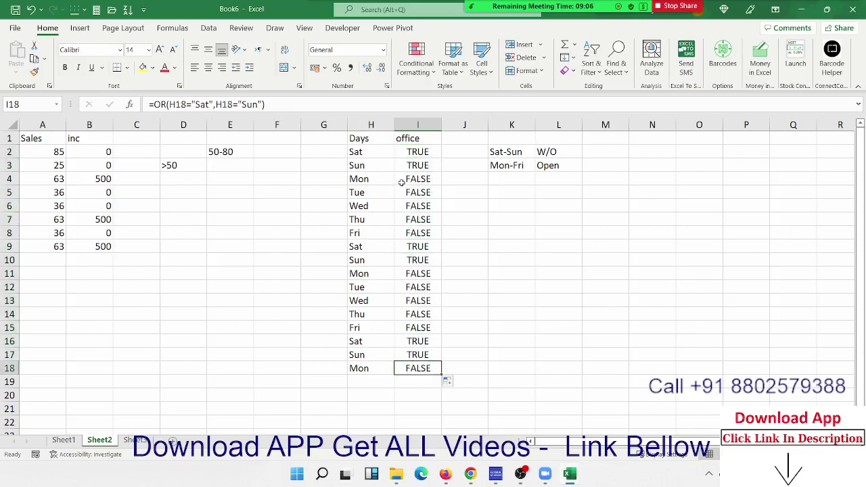
left_click(406, 153)
double_click(399, 152)
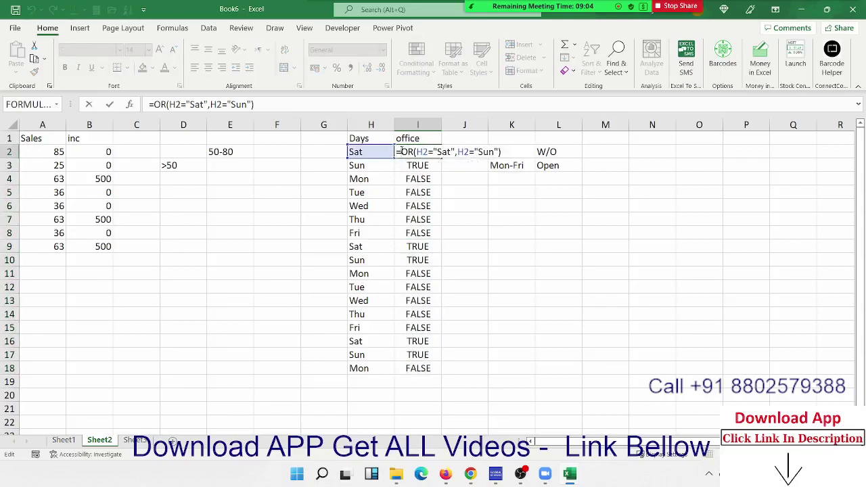
Change I2 to =IF(OR(H2="Sat",H2="Sun"),"W/O","Open") and fill it down to I18 with Ctrl+D
type("if")
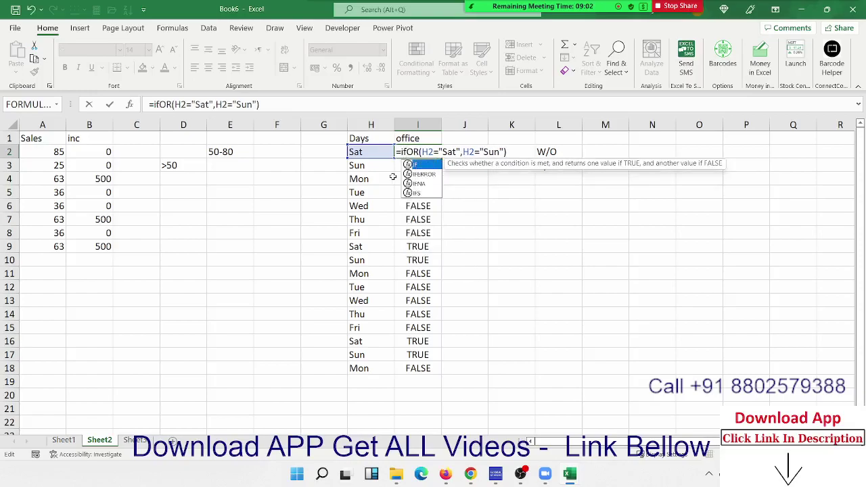
key("Tab")
left_click(522, 153)
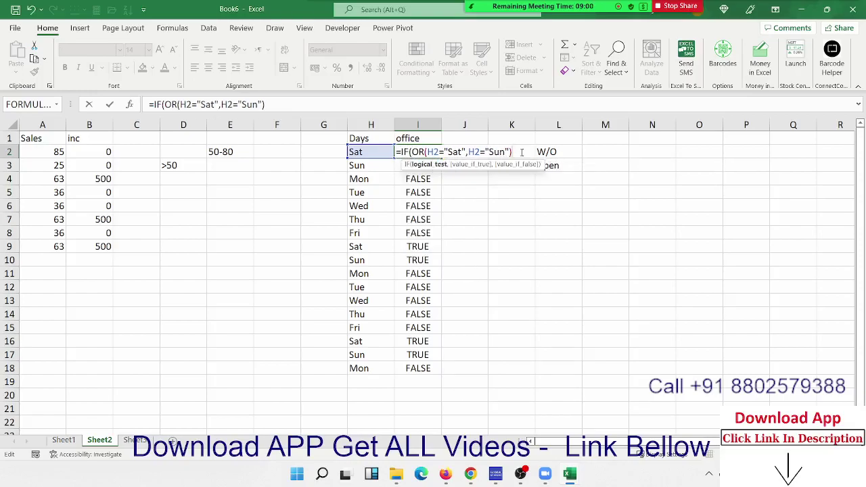
type(",\"")
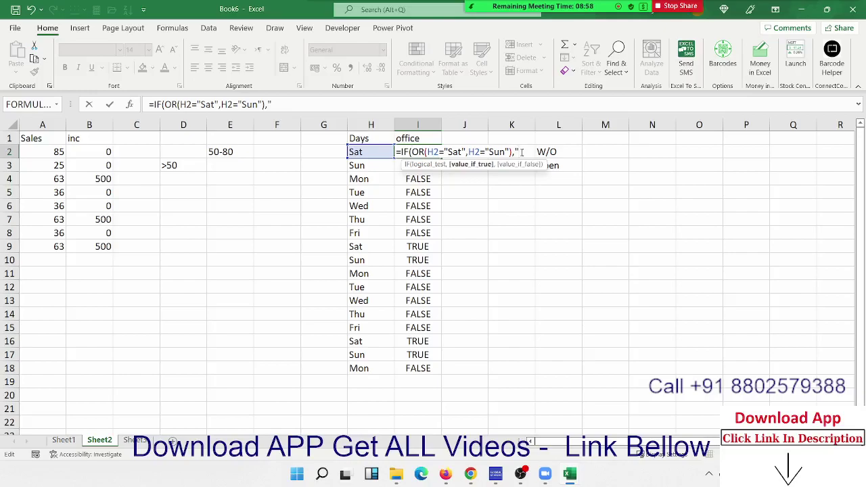
type("W/")
type("O\",")
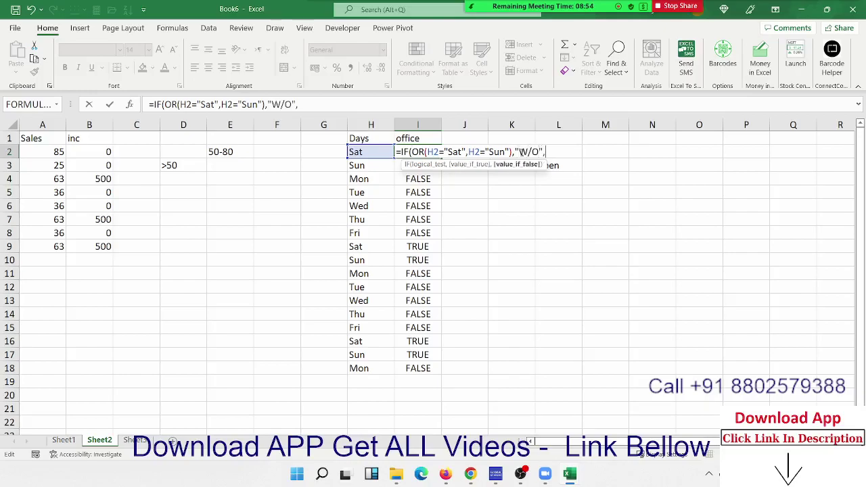
type("\"Ope")
type("n\"")
key("Return")
key("Return")
key("ctrl+shift+Down")
key("ctrl+d")
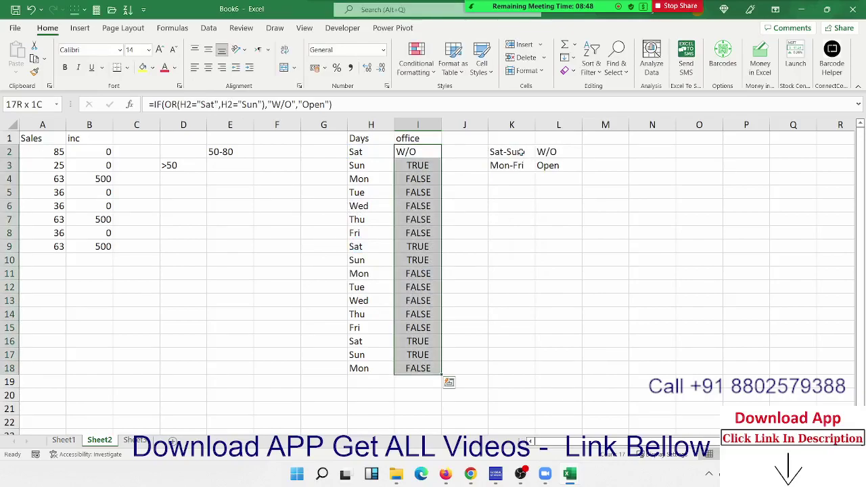